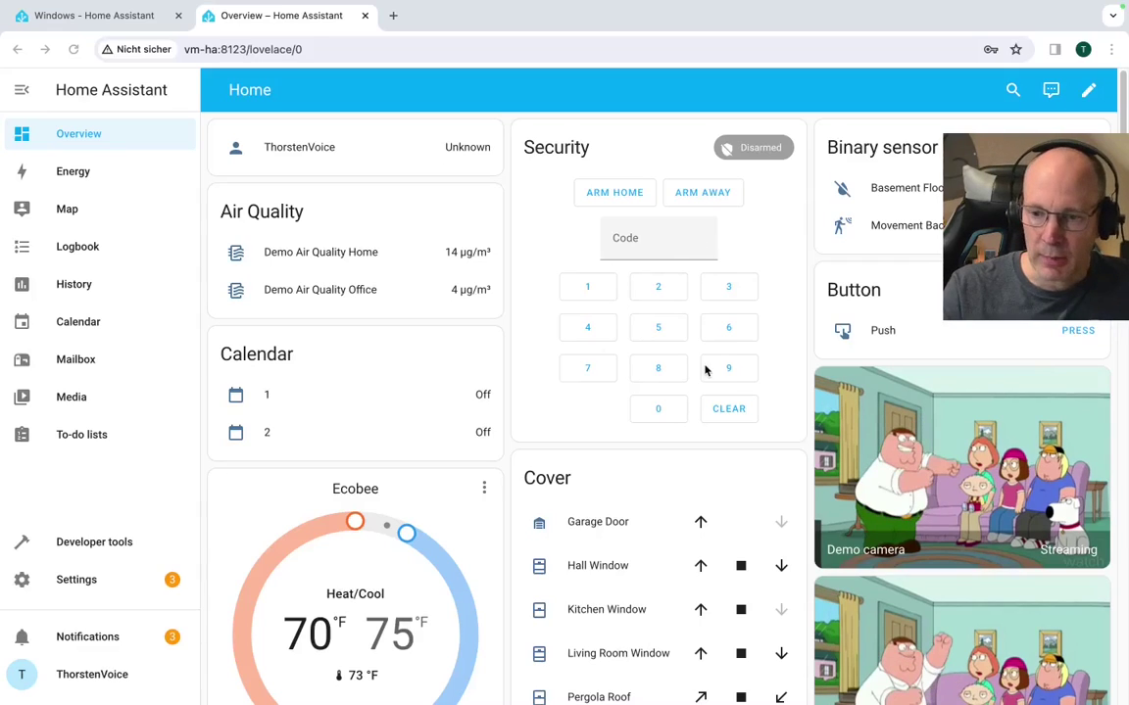
- Toggle the AC switch on the Switch card on, then back off
scroll(702, 371, "down", 1)
scroll(701, 370, "down", 4)
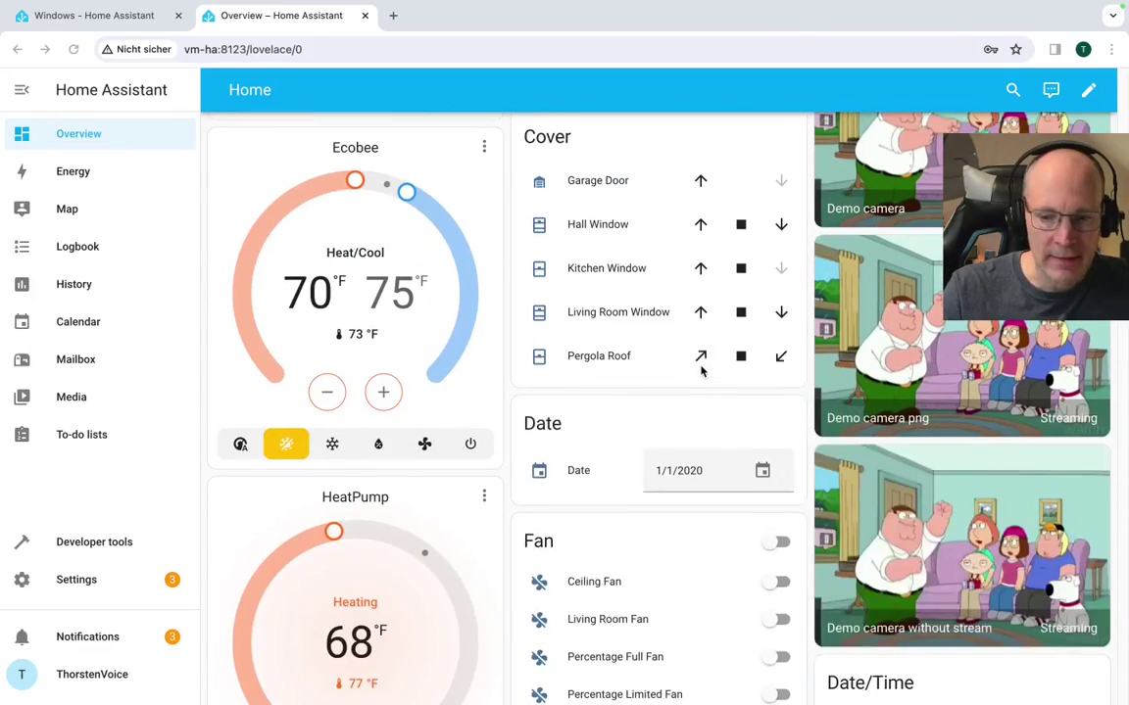
scroll(701, 370, "down", 7)
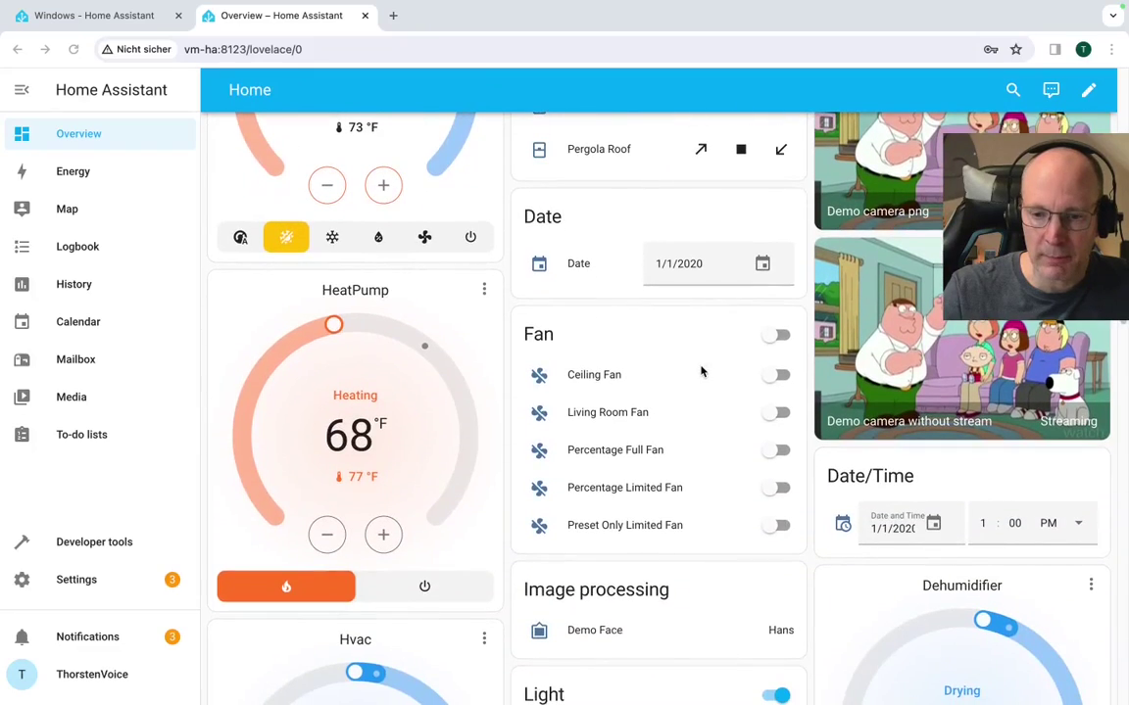
scroll(542, 455, "down", 4)
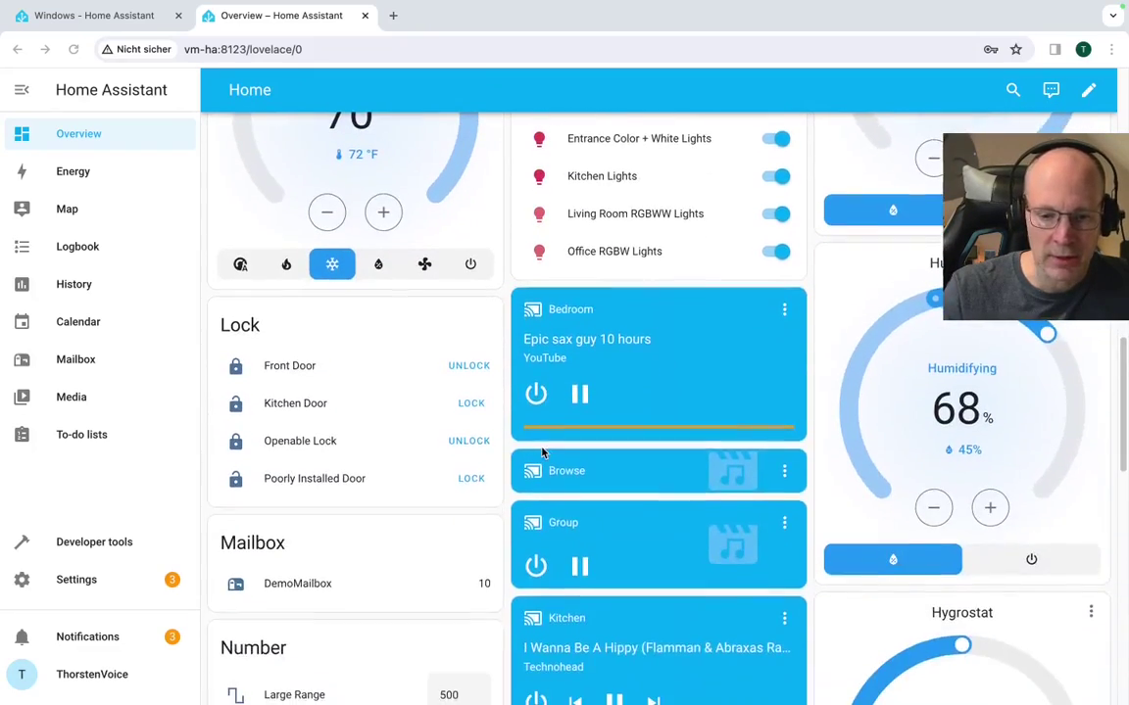
scroll(541, 451, "down", 4)
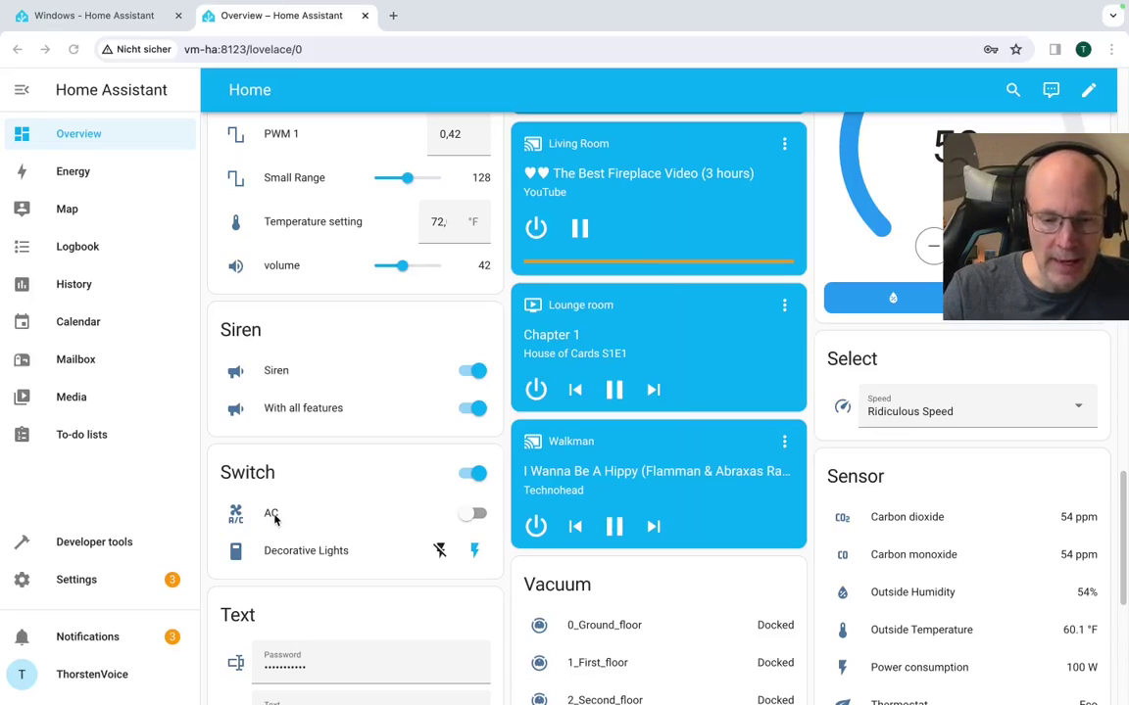
left_click(474, 517)
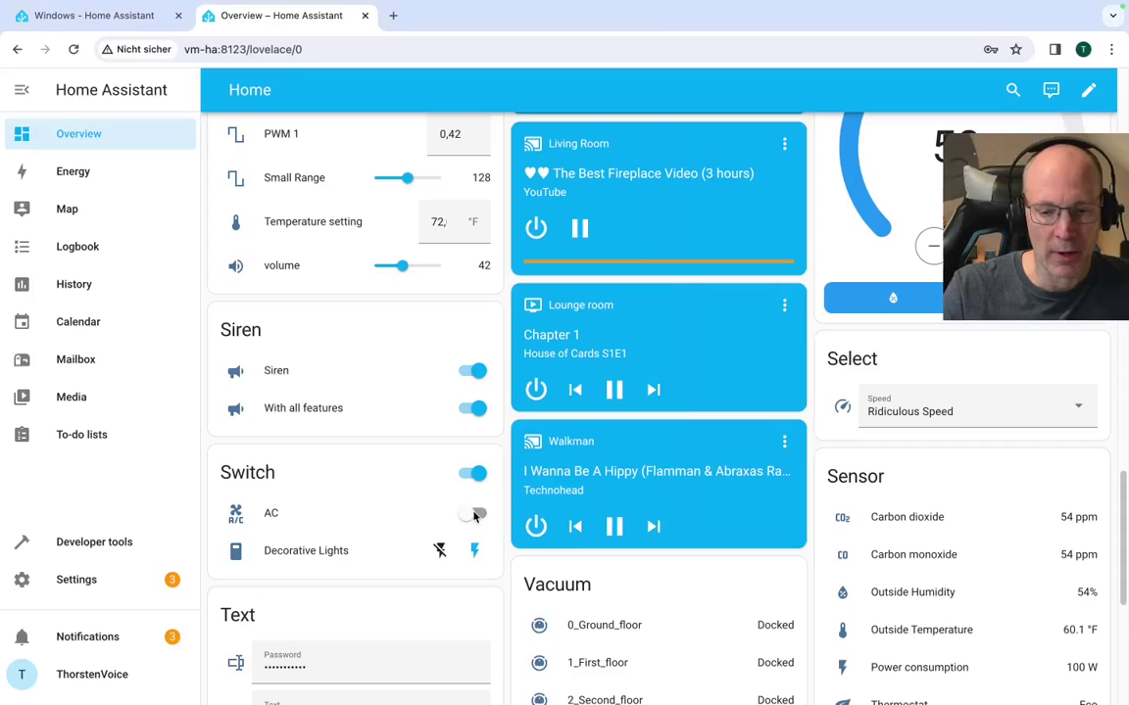
left_click(478, 516)
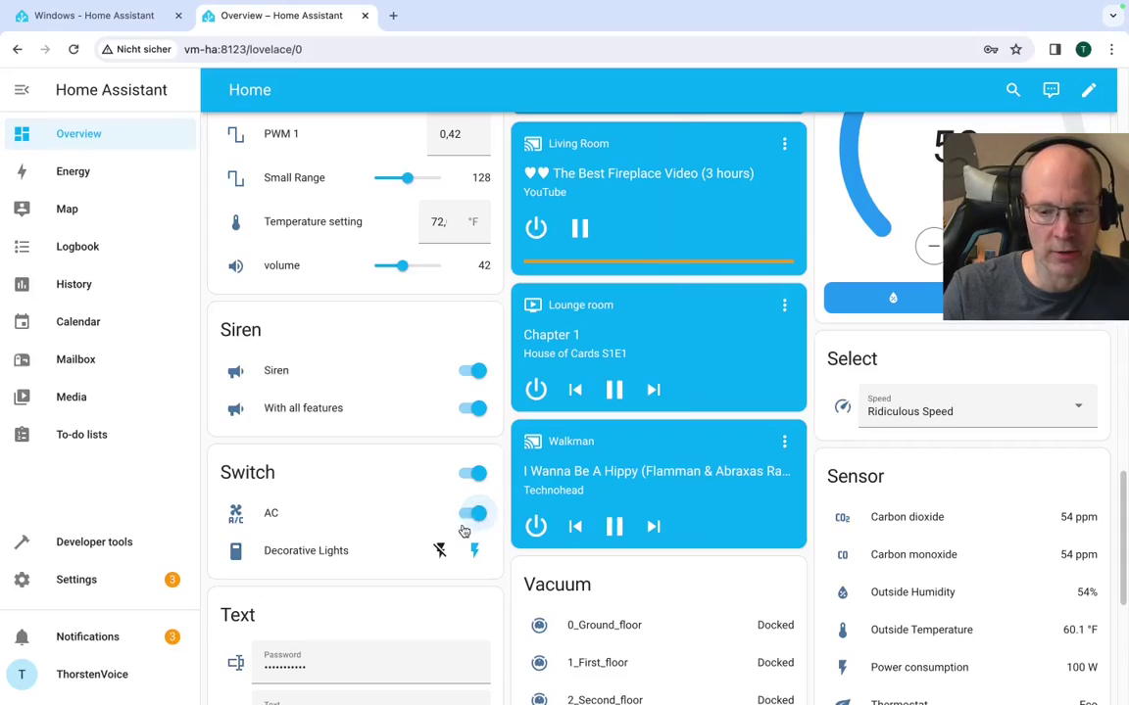
left_click(481, 514)
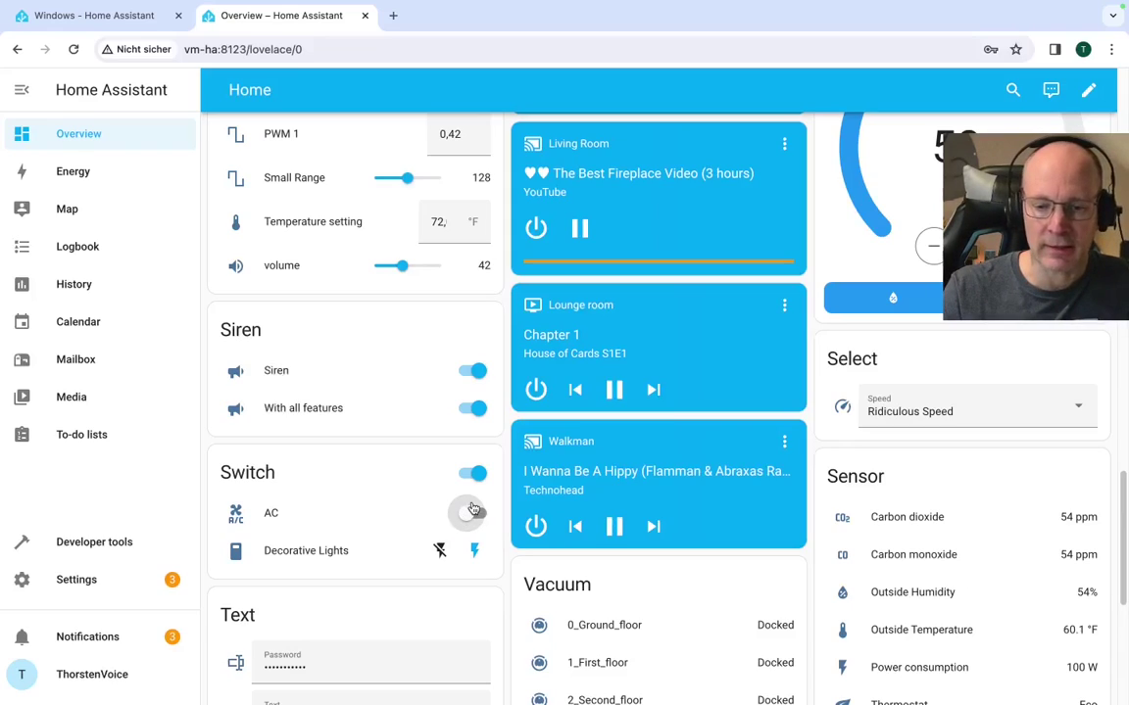
- Check the AC's Voice assistants settings show it exposed to Assist, then return to its details
left_click(285, 517)
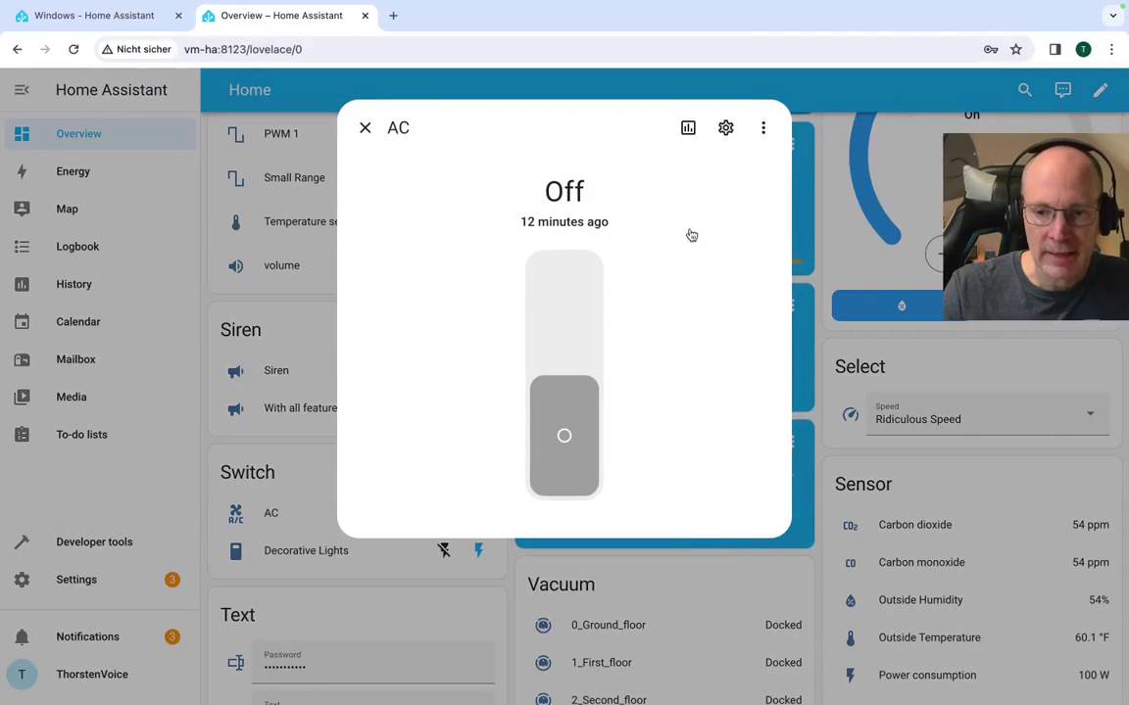
left_click(727, 131)
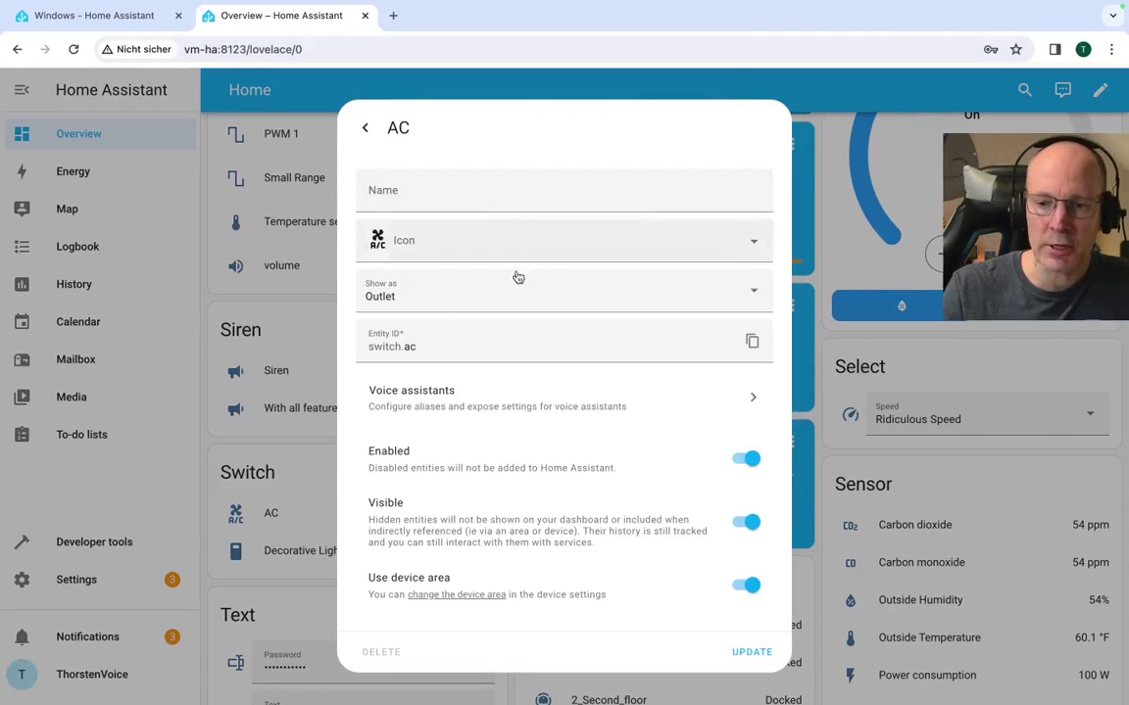
left_click(479, 406)
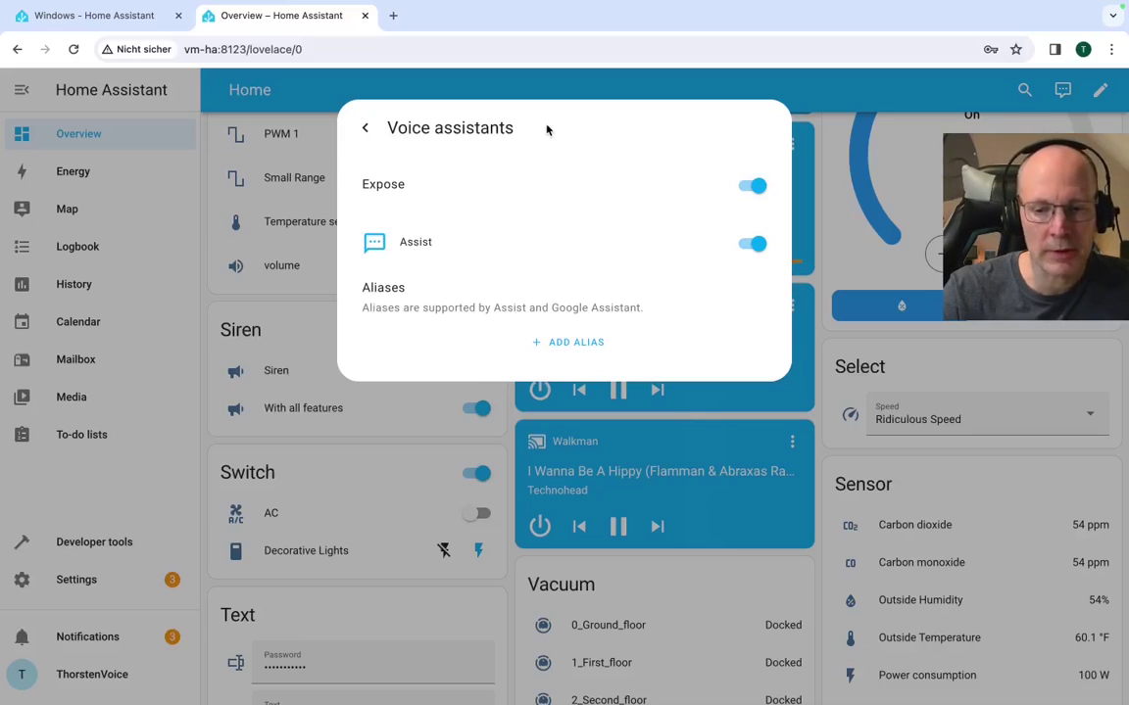
left_click(367, 127)
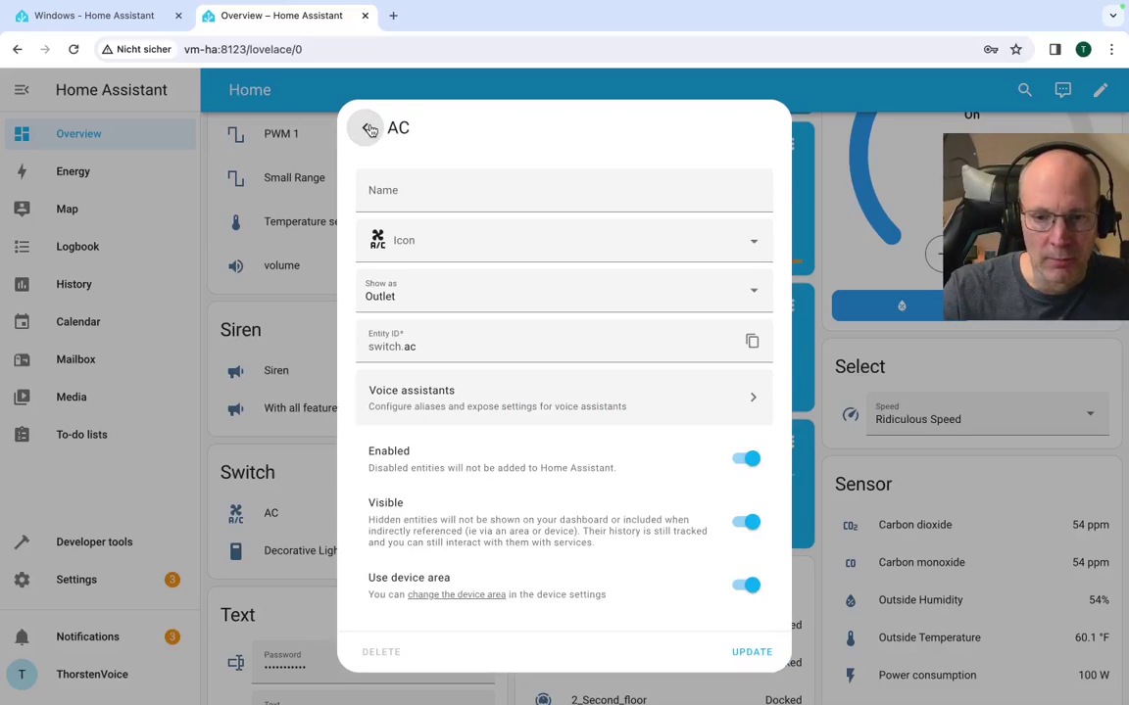
left_click(368, 129)
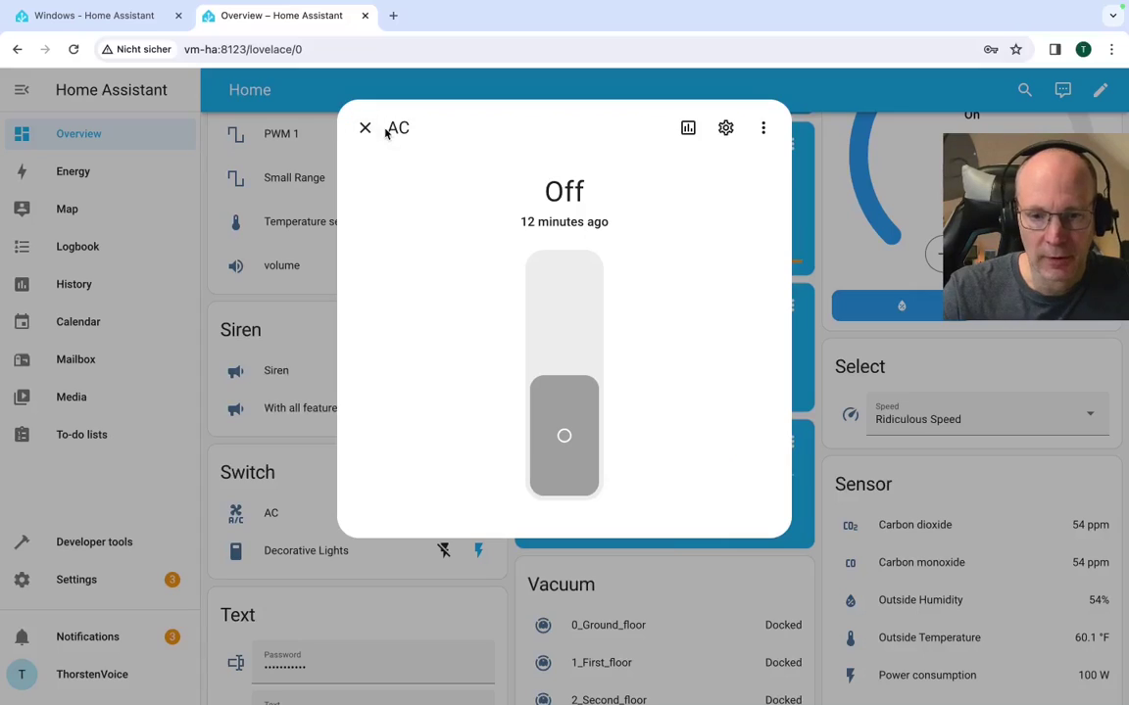
- Close the AC details and open Assist with the Home Assistant assistant selected
left_click(368, 132)
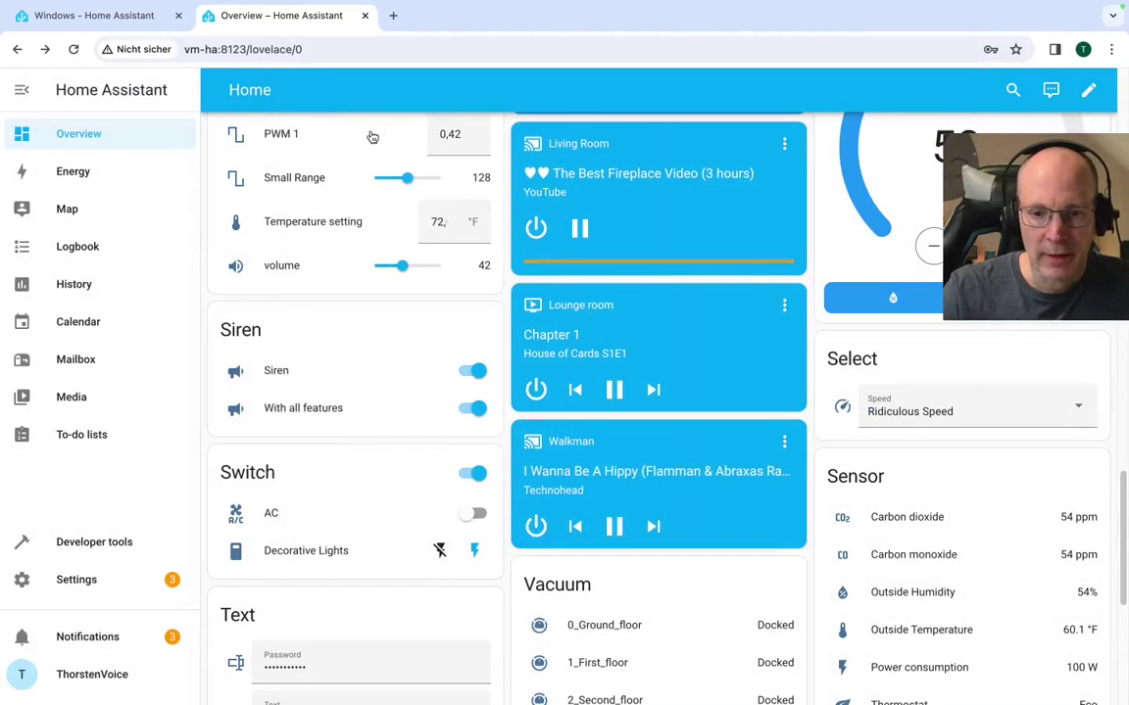
left_click(1052, 92)
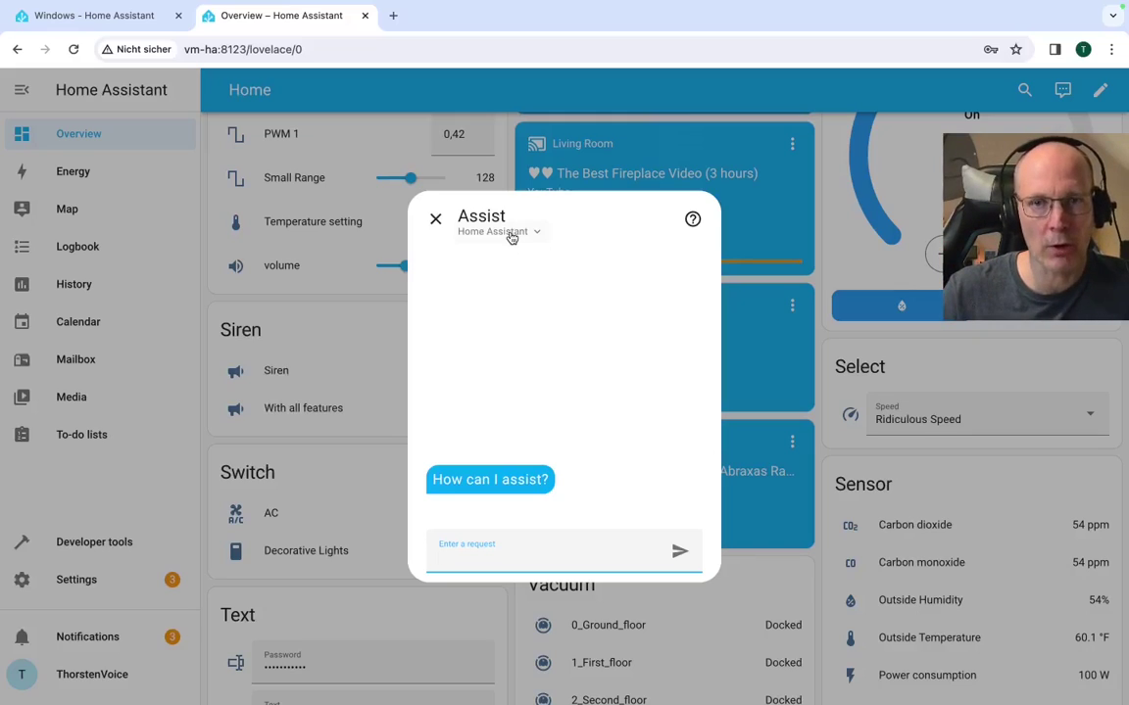
left_click(511, 233)
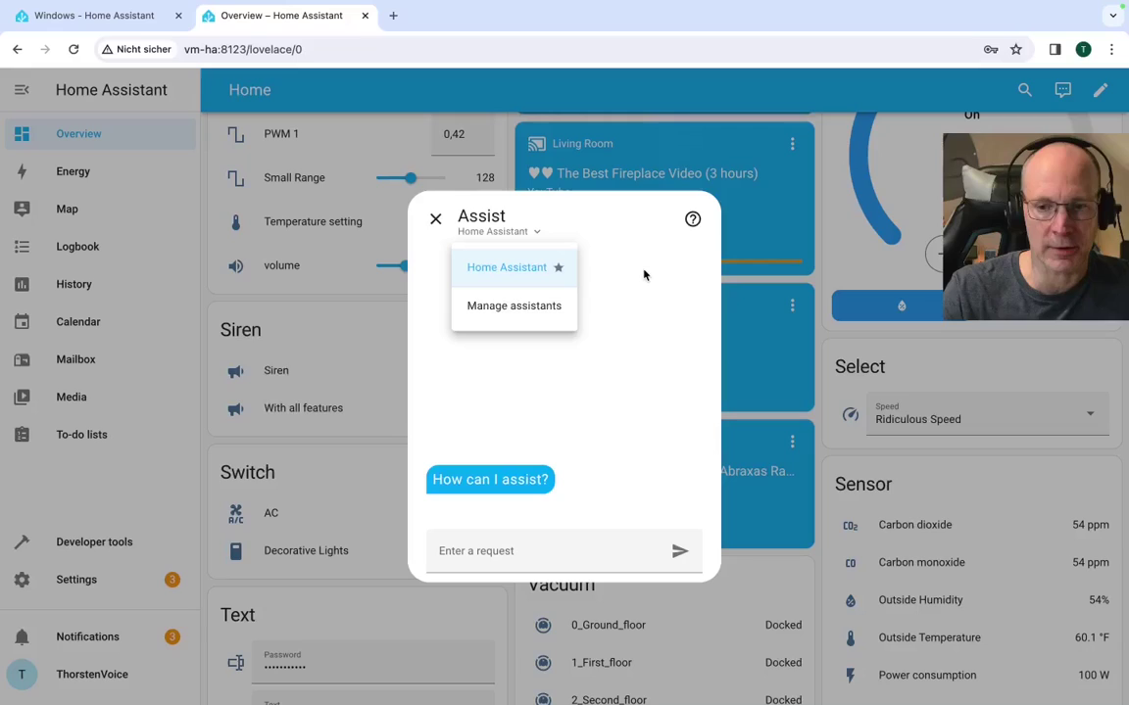
left_click(612, 349)
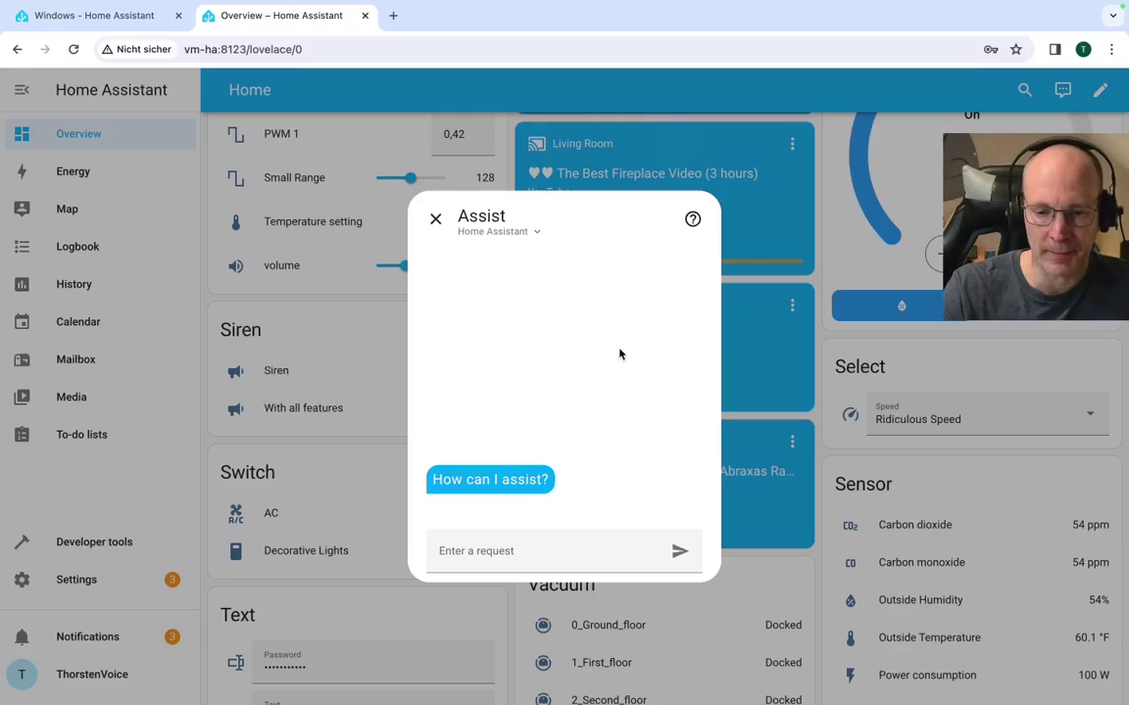
left_click(512, 551)
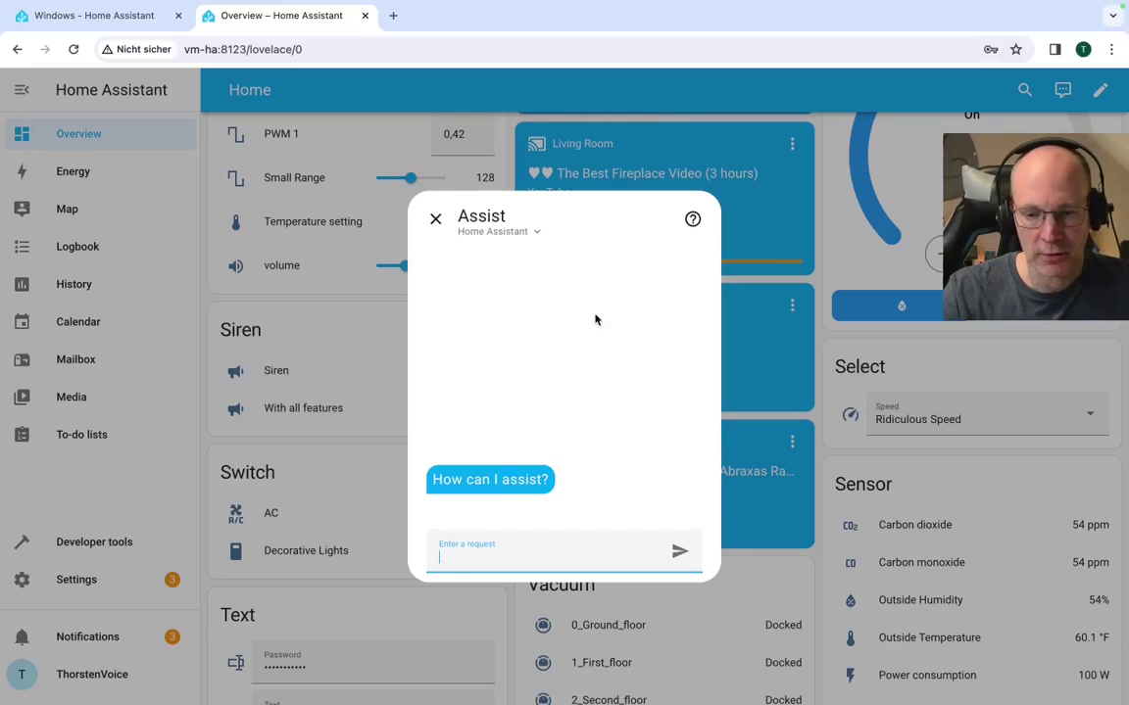
- Close and reopen the Assist conversation dialog
left_click(436, 218)
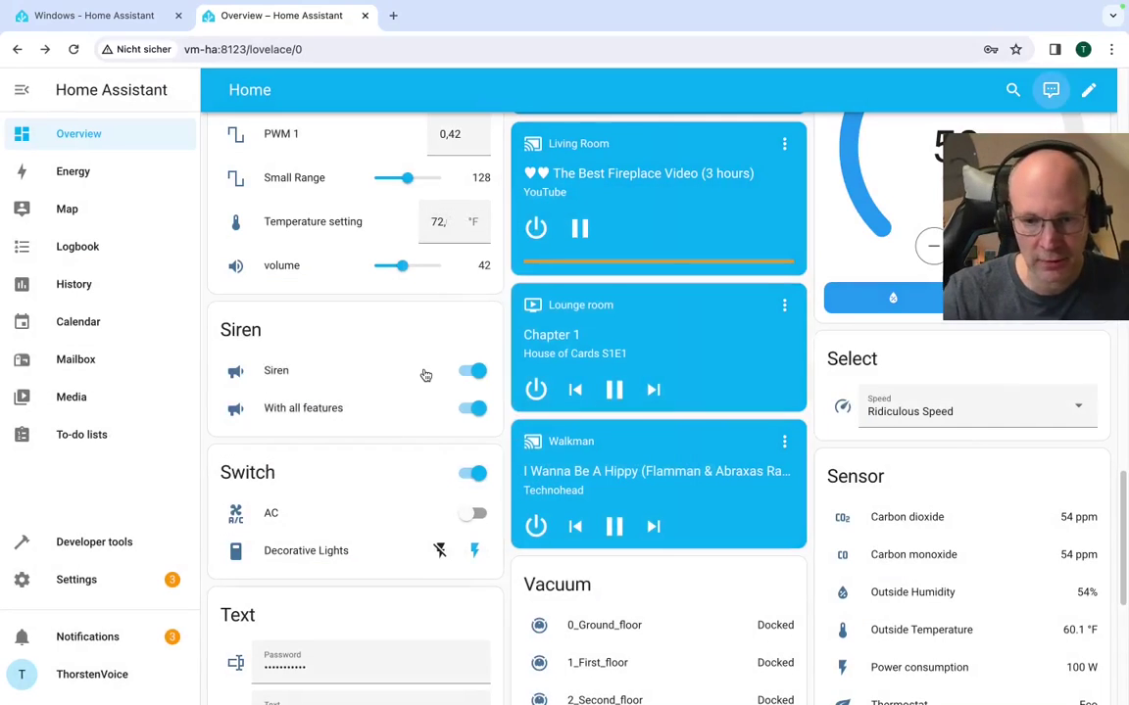
scroll(433, 378, "up", 1)
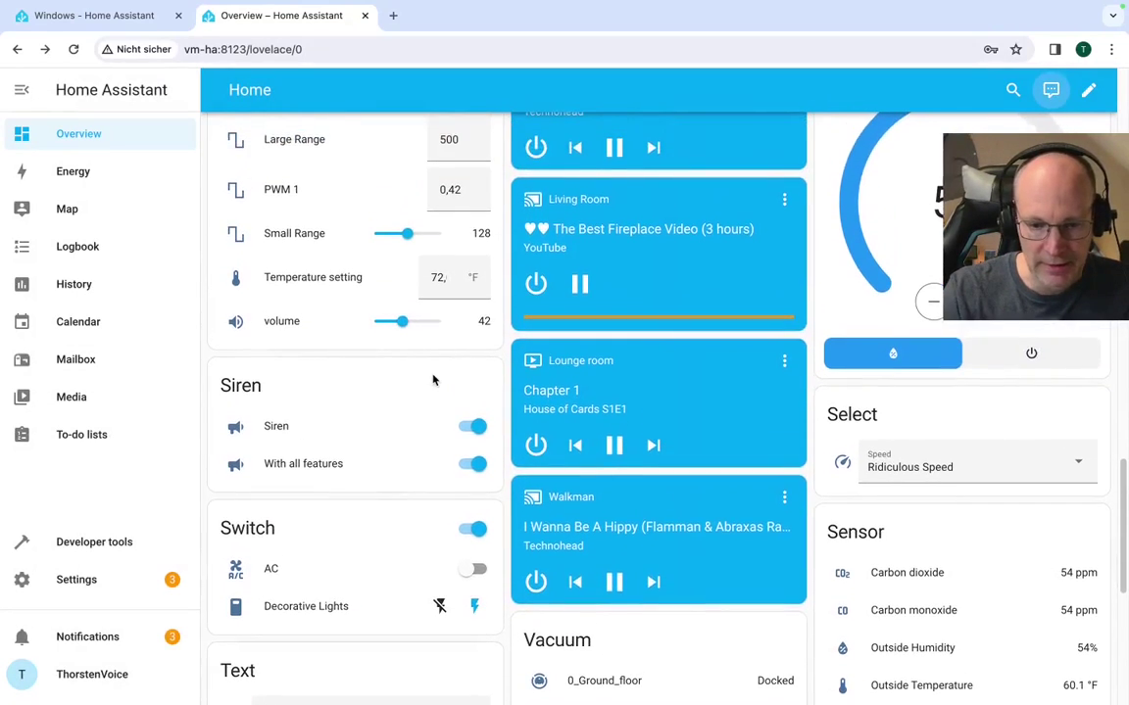
scroll(433, 380, "up", 1)
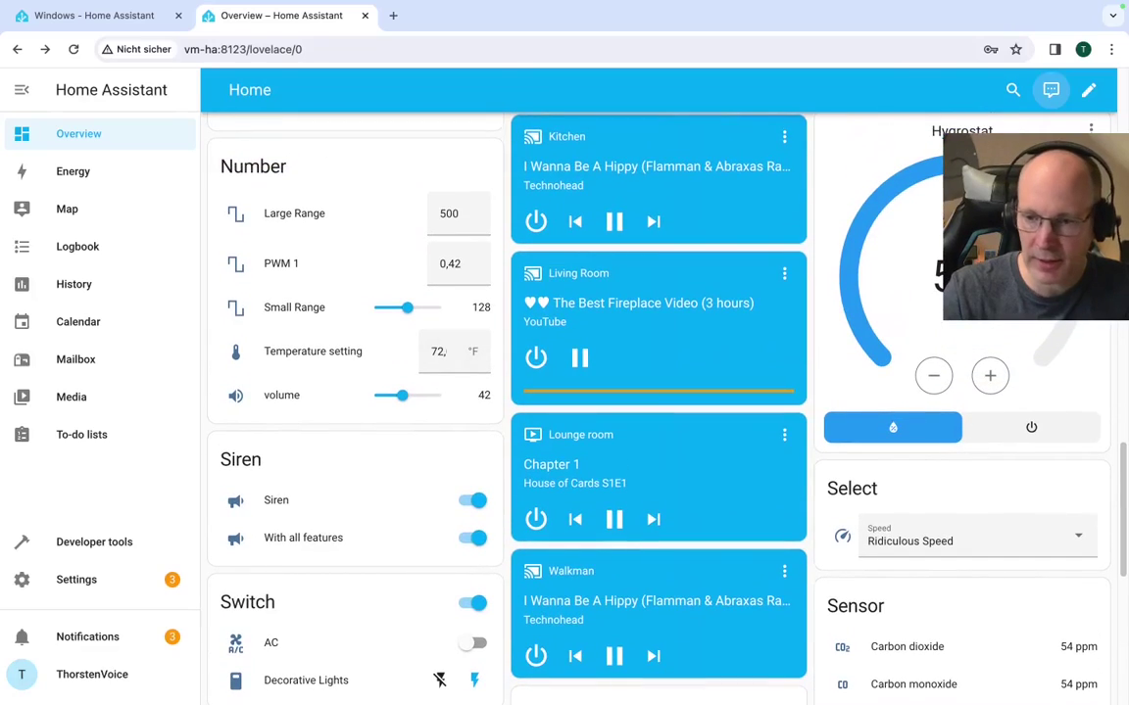
left_click(1051, 90)
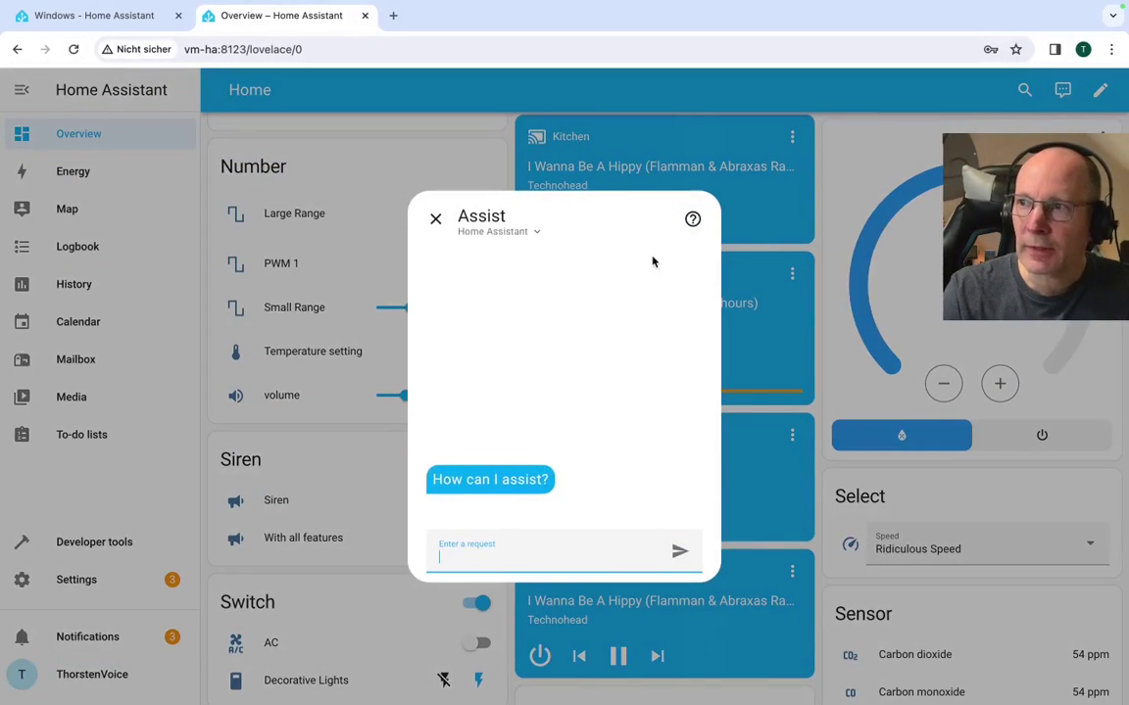
- Send 'turn on ac' and 'turn off ac', then draft 'turn on air conditioning'
type("turn on ac")
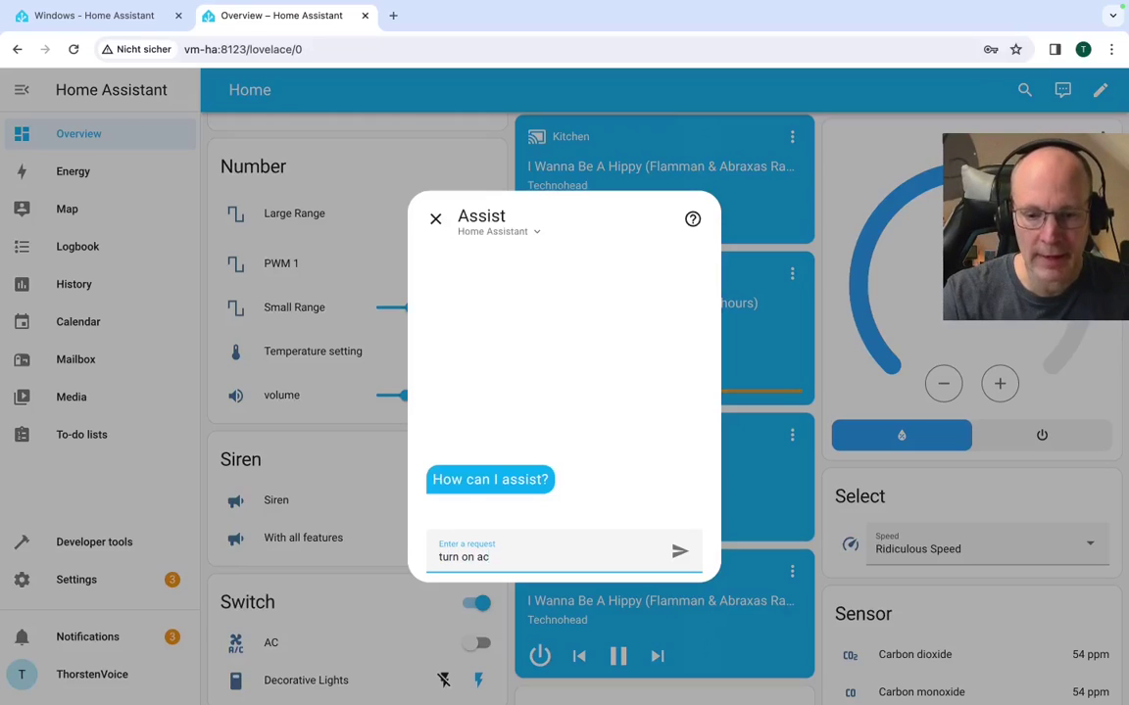
key("Return")
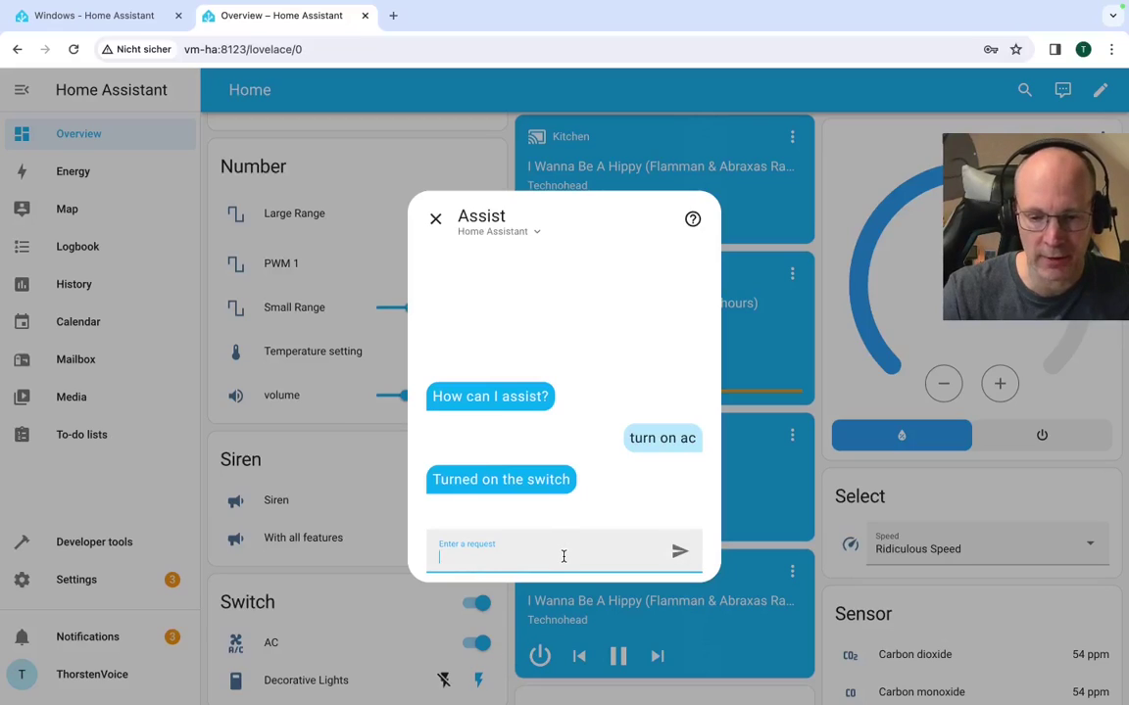
type("turn o")
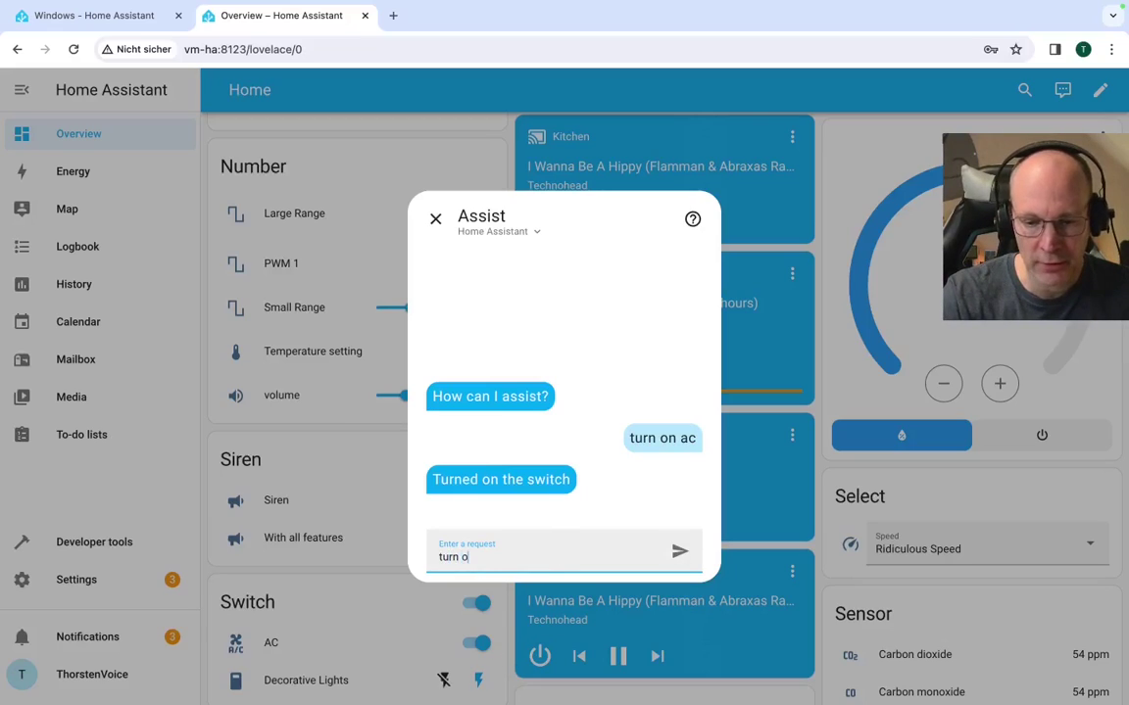
type("ff ac")
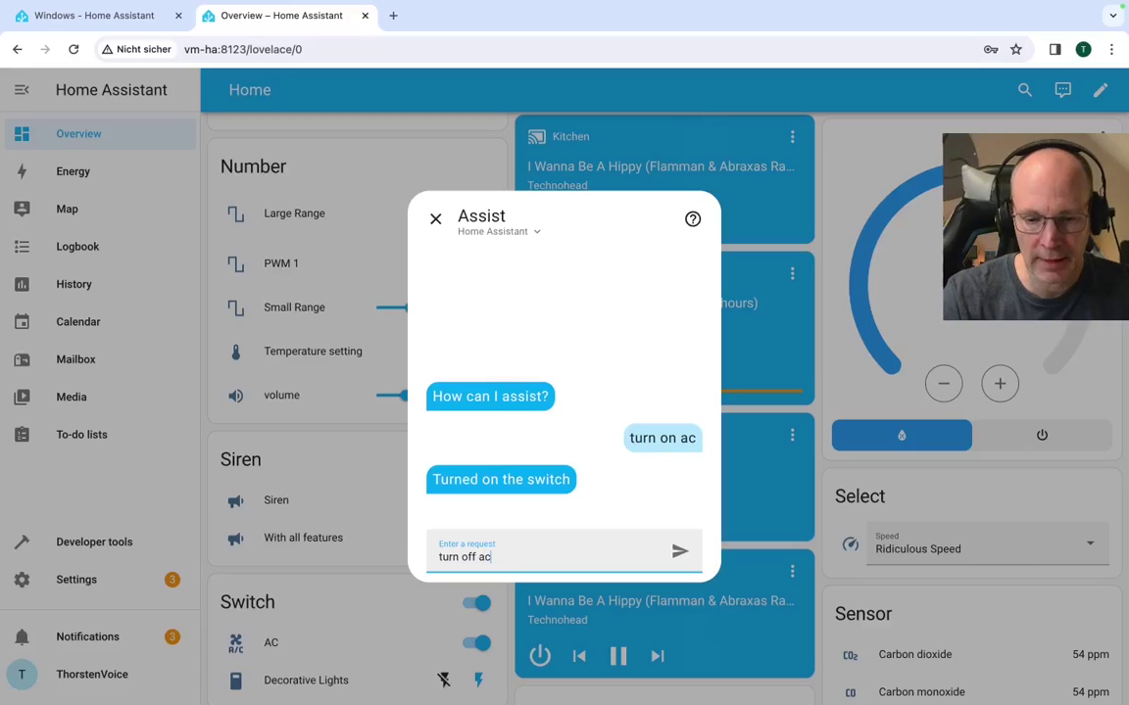
key("Return")
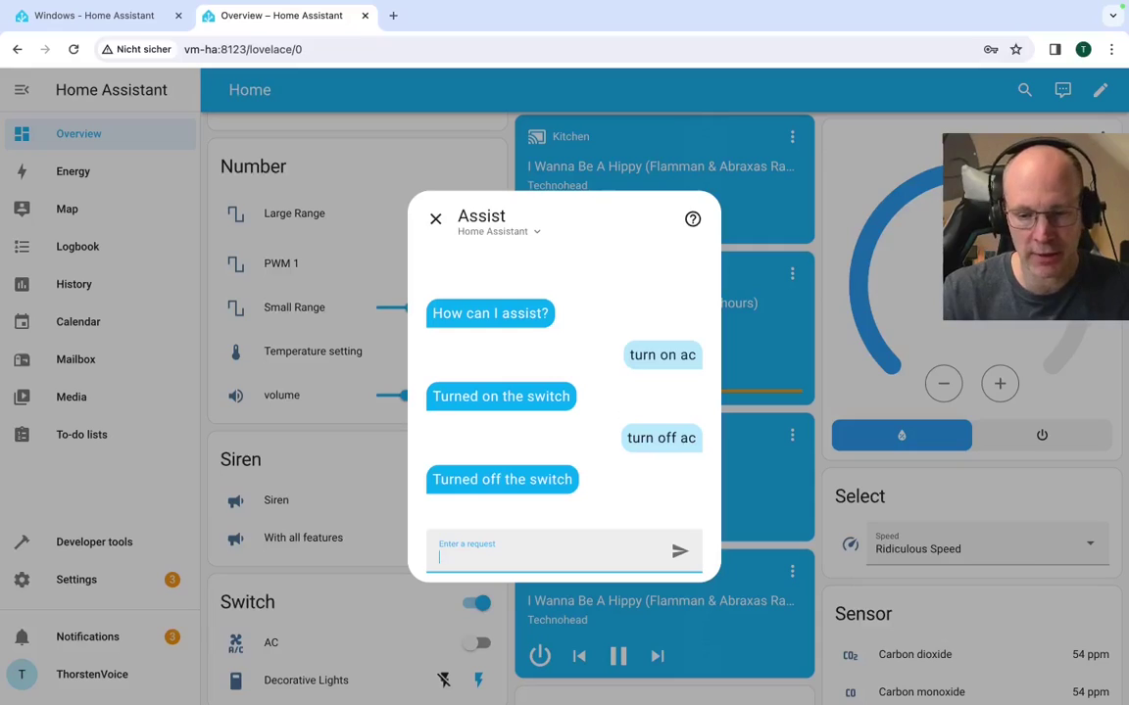
type("turn on ")
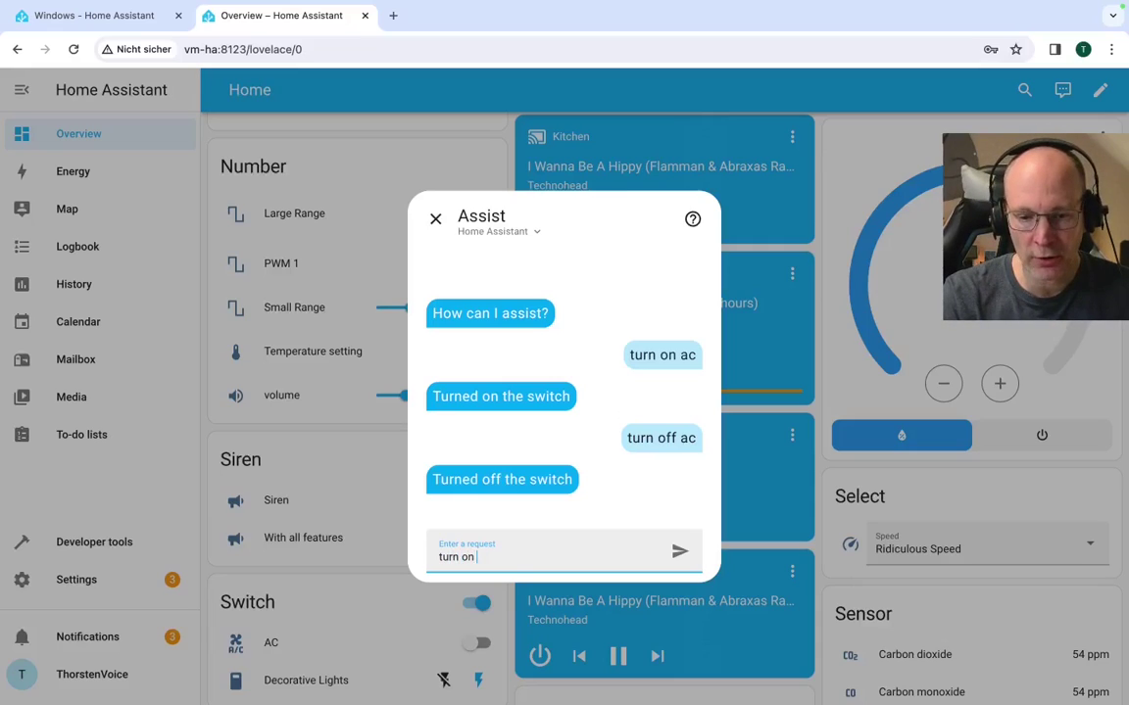
type("air condit")
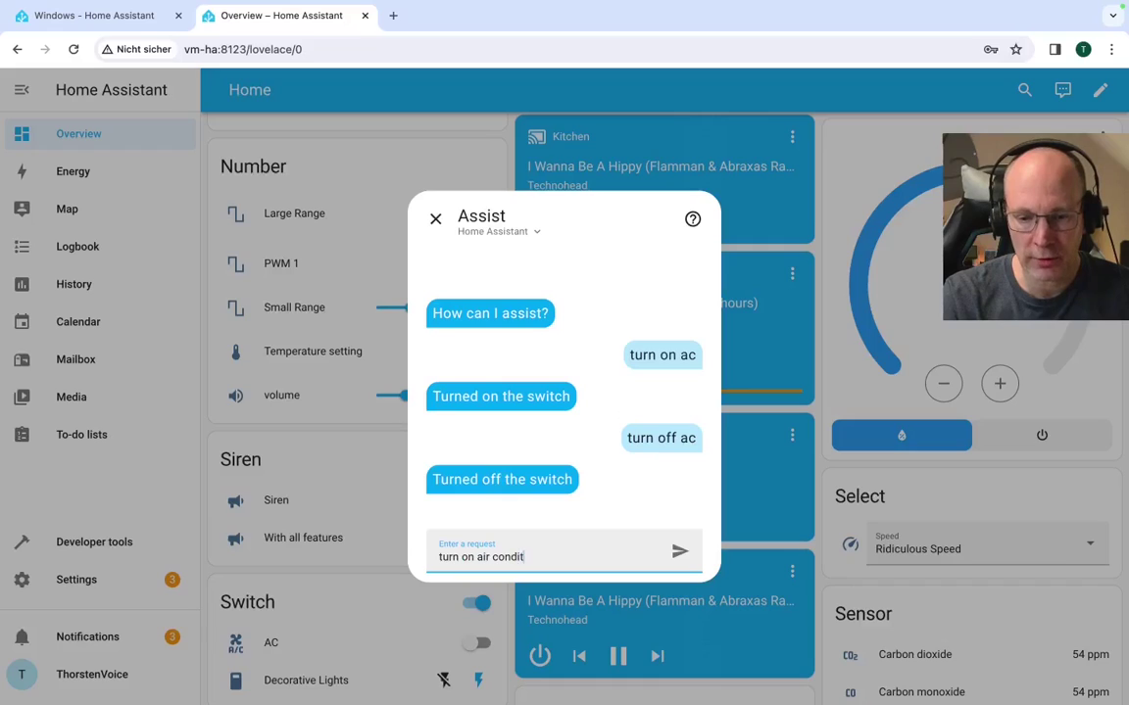
type("ioning")
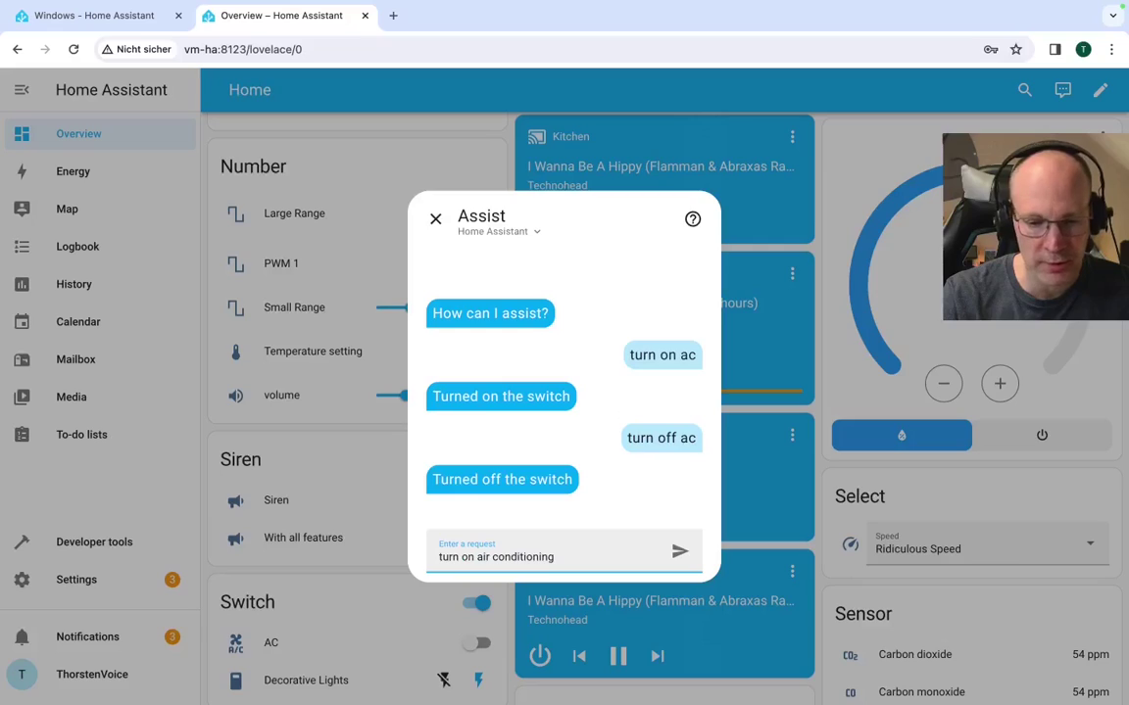
- Send 'turn on air conditioning' and highlight the unknown device name in the reply
key("Return")
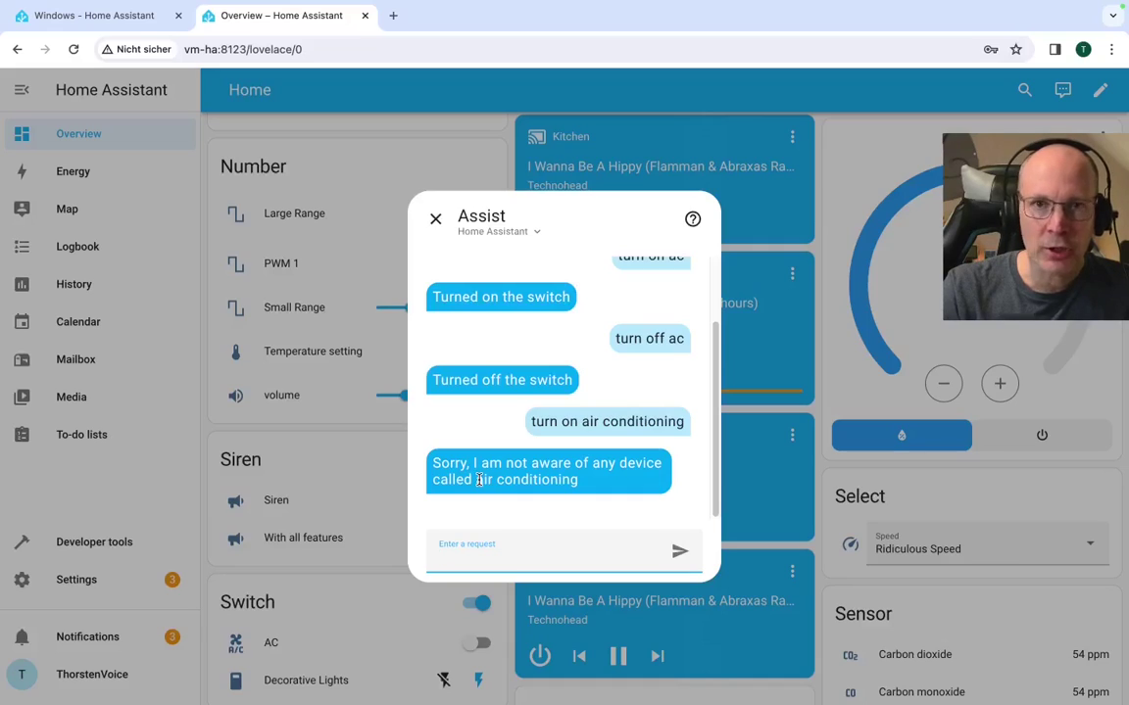
left_click_drag(479, 479, 580, 490)
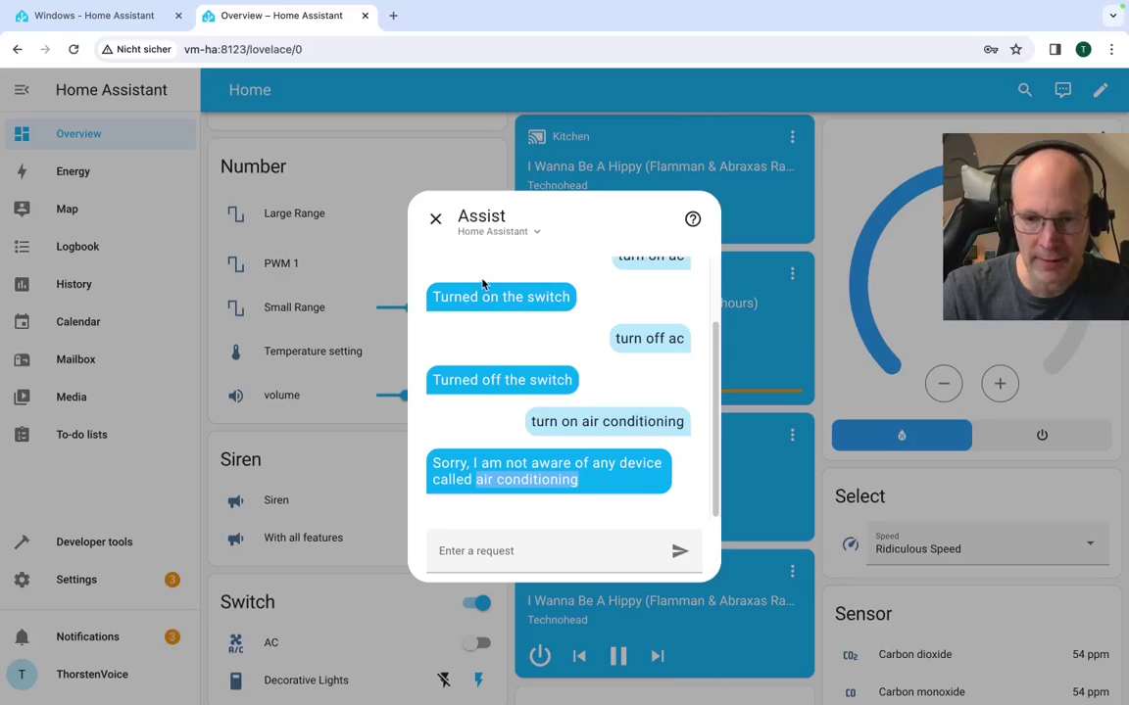
- Close Assist and open the AC switch's voice assistant settings
left_click(446, 226)
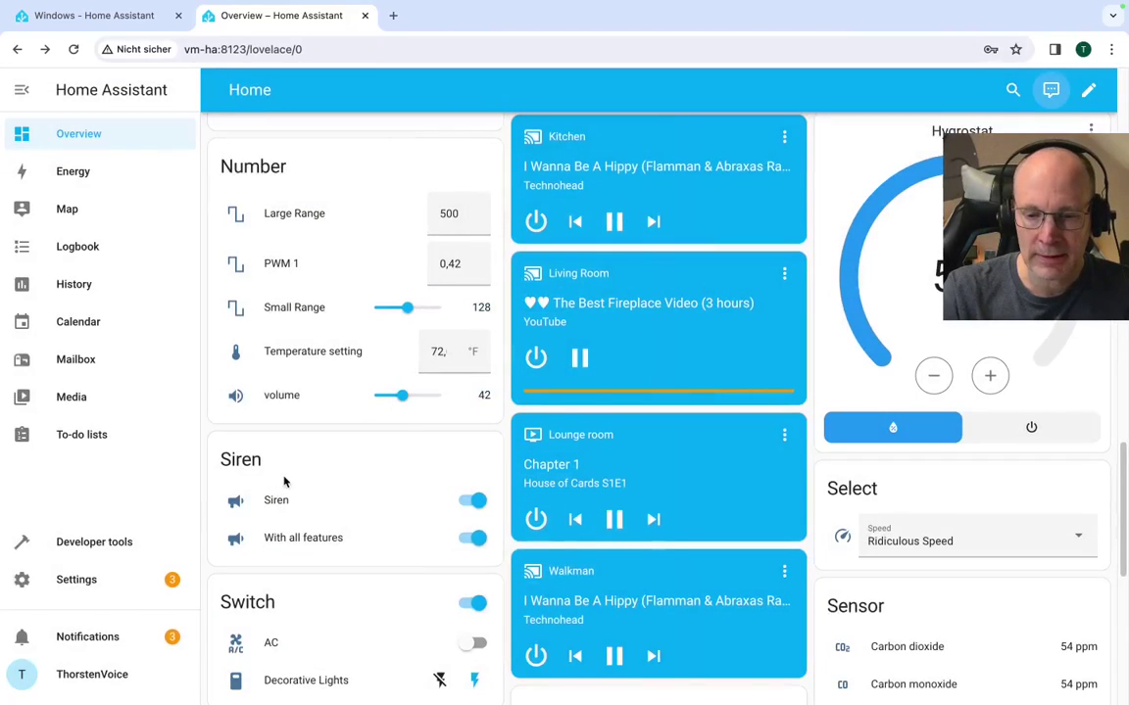
left_click(283, 650)
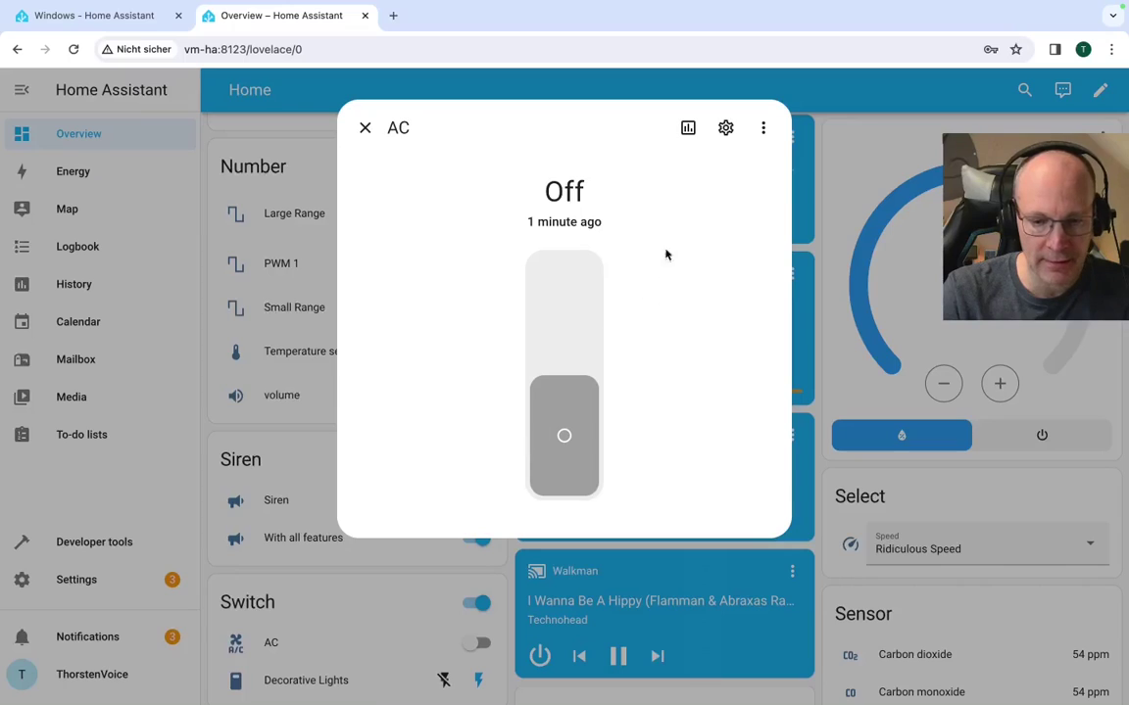
left_click(724, 129)
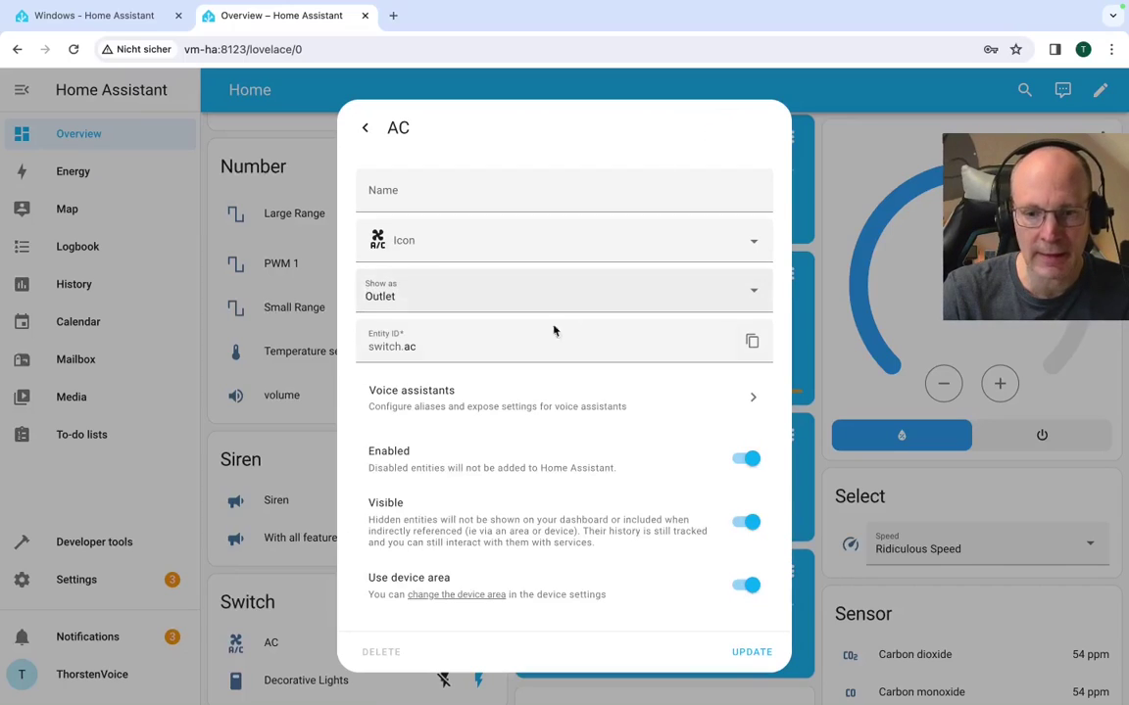
left_click(489, 409)
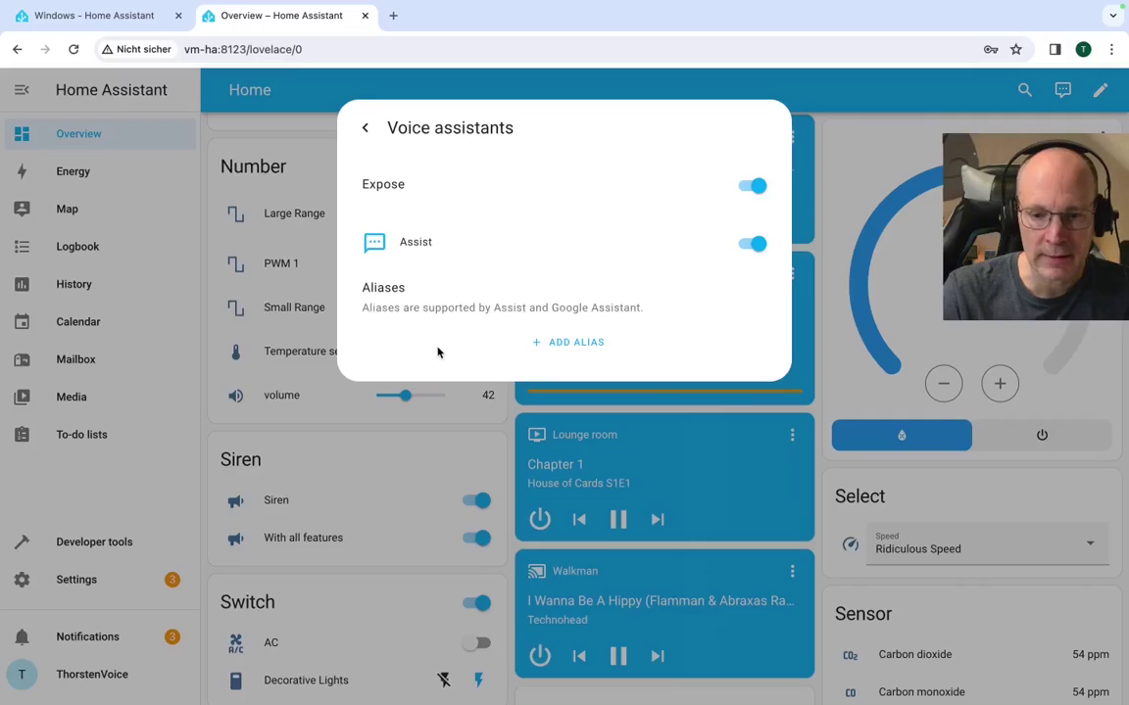
- Add the aliases 'air conditioning' and 'klimaanlage' to the AC switch
left_click(574, 345)
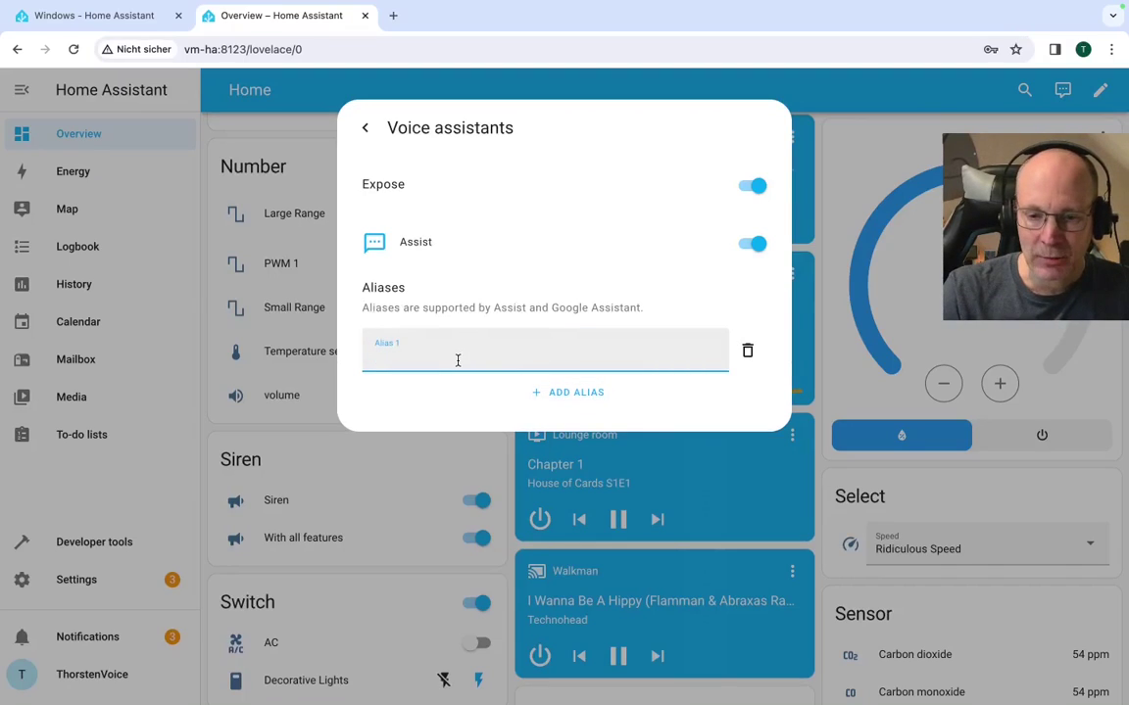
type("air conditioning")
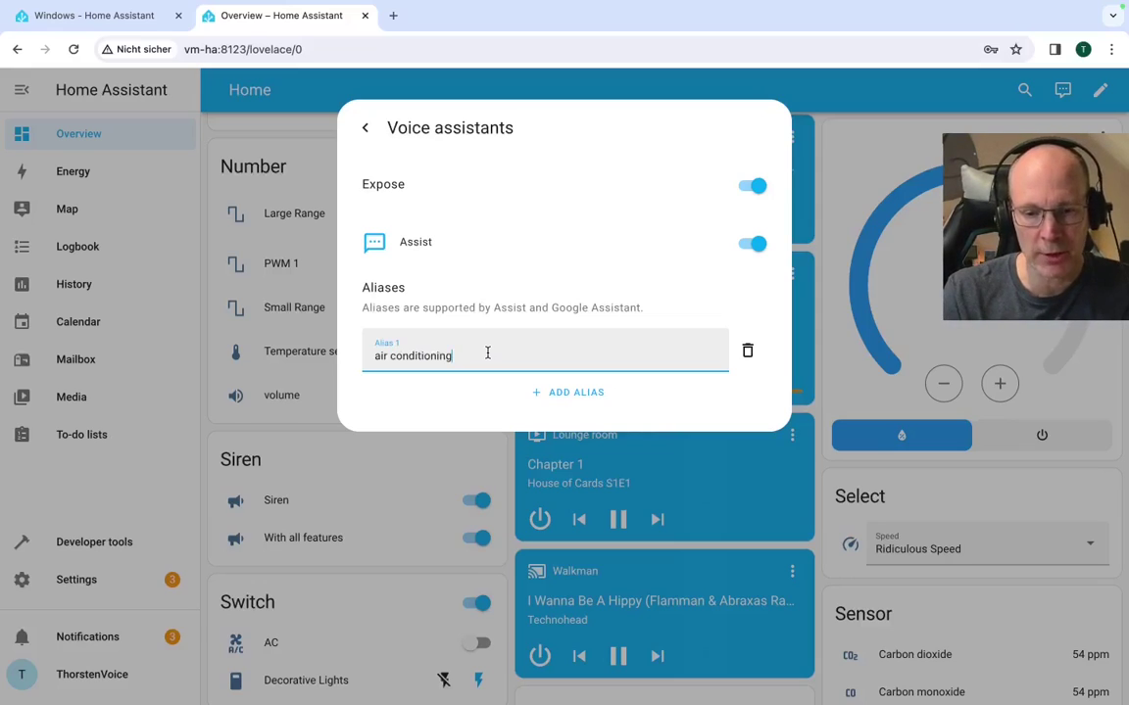
left_click(582, 392)
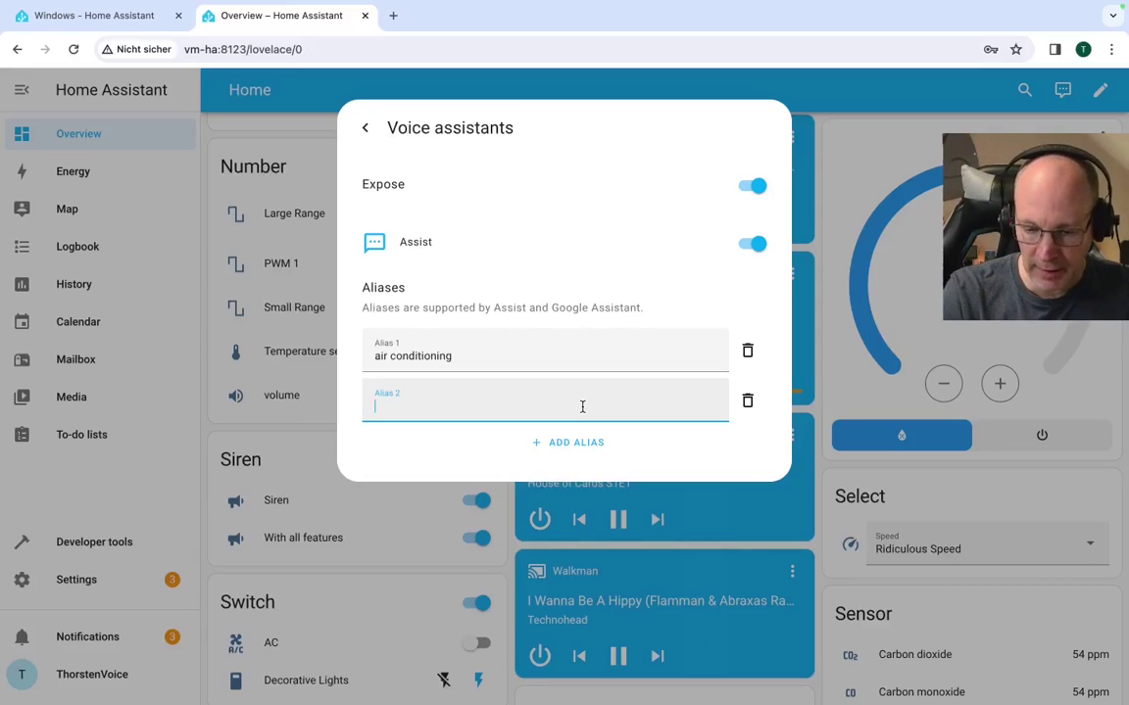
type("klima")
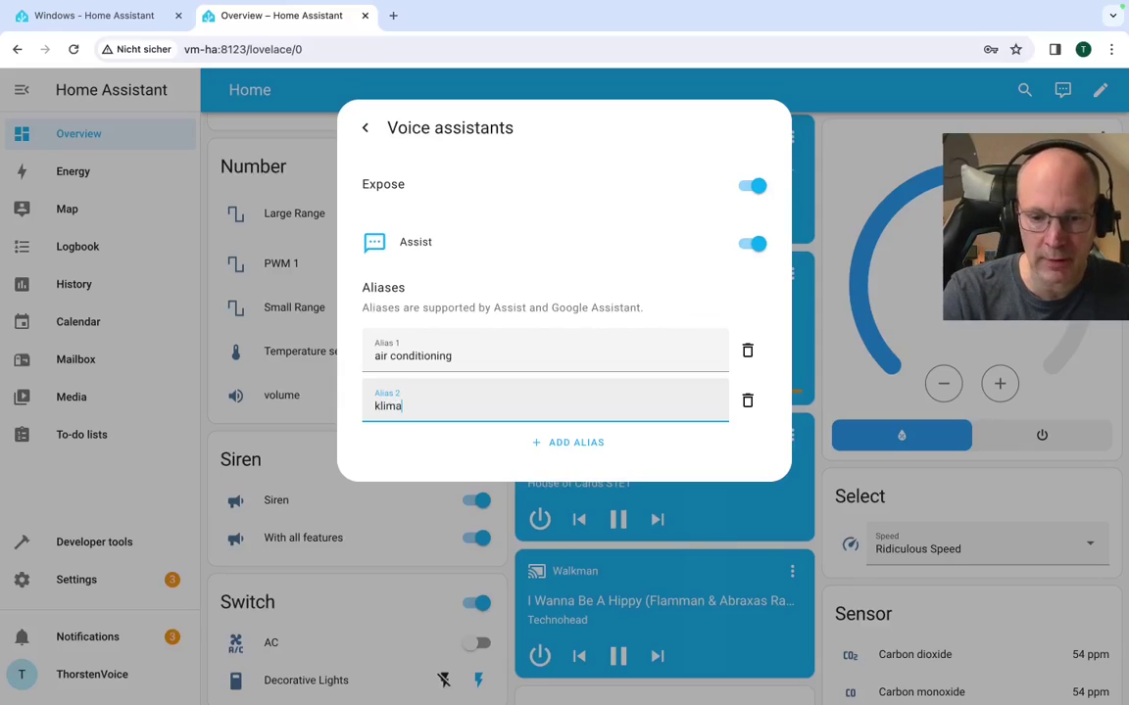
type("anlage")
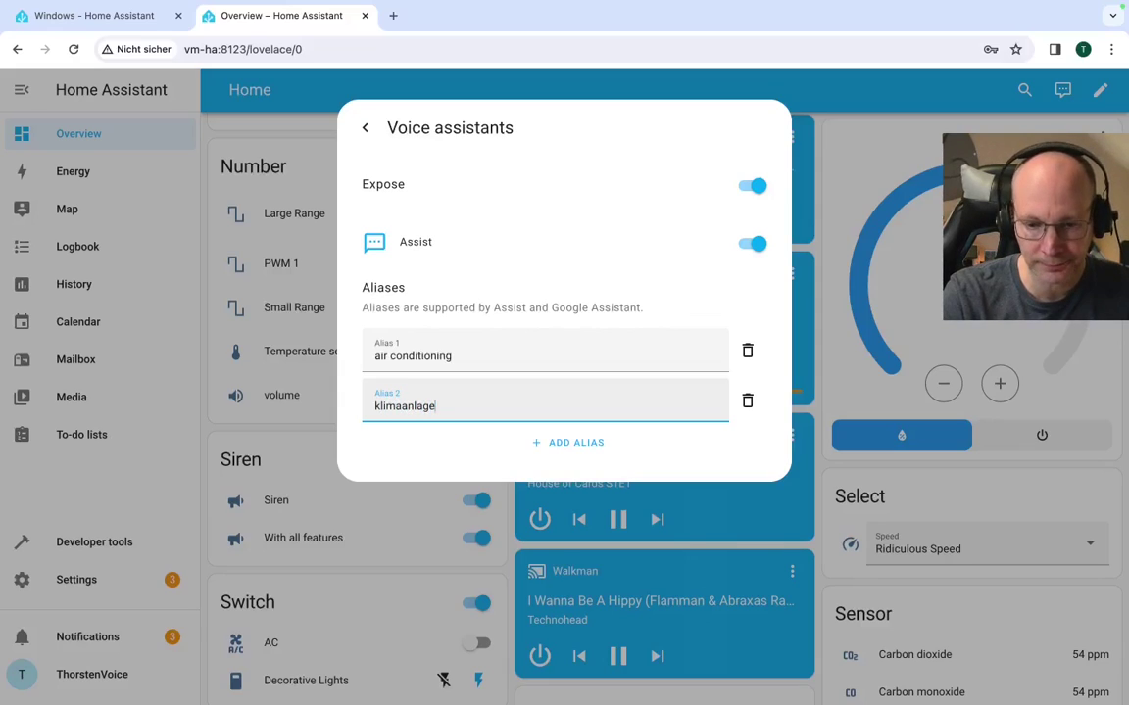
- Back out of the AC settings and details, and open the Assist chat
left_click(367, 130)
left_click(367, 129)
left_click(370, 132)
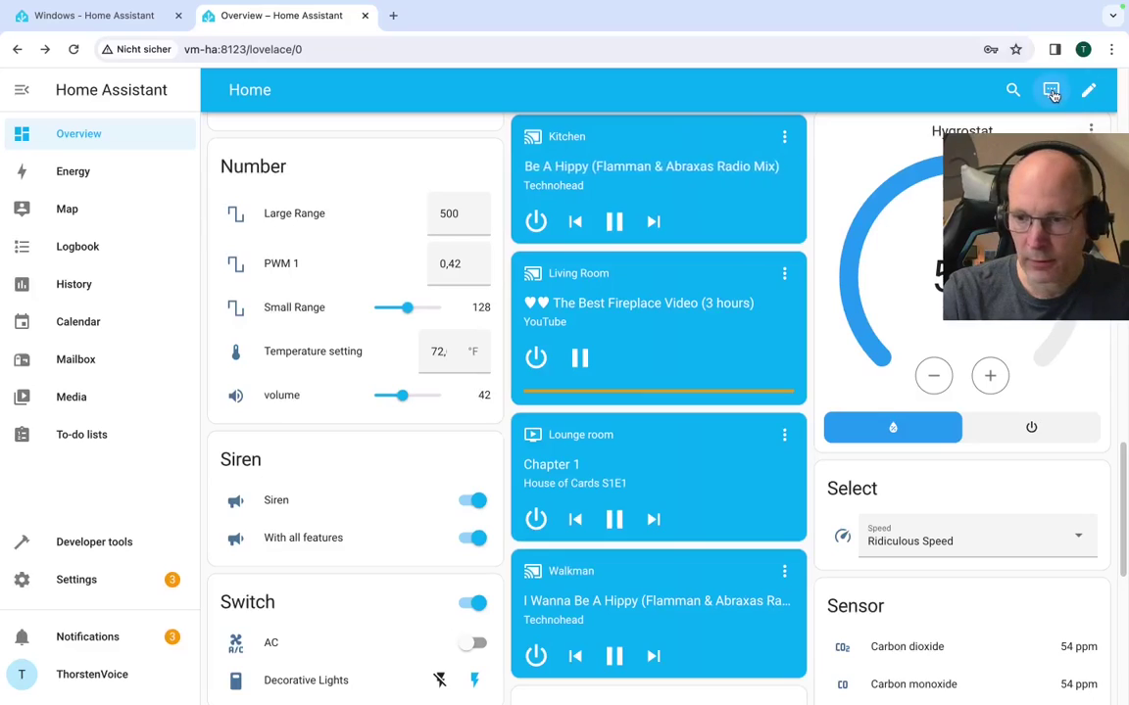
left_click(1054, 91)
- Send 'turn on ac', 'turn off air conditioning', 'turn on klimaanlage' and 'turn off ac'
type("turn on ")
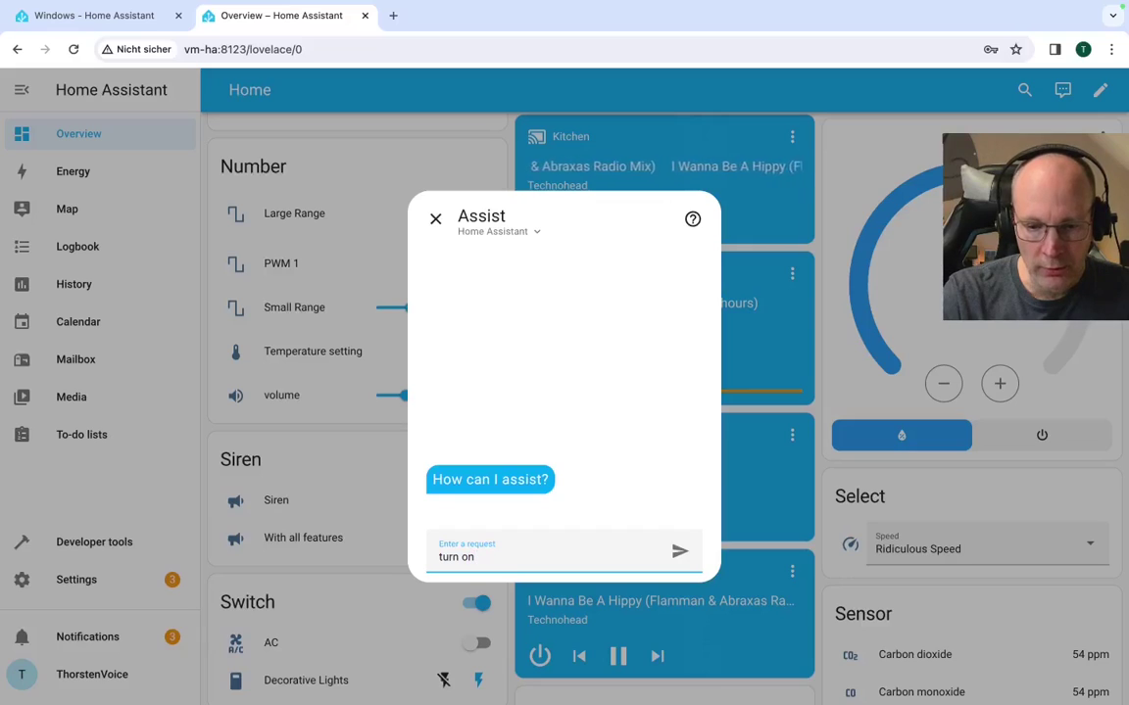
type("ac")
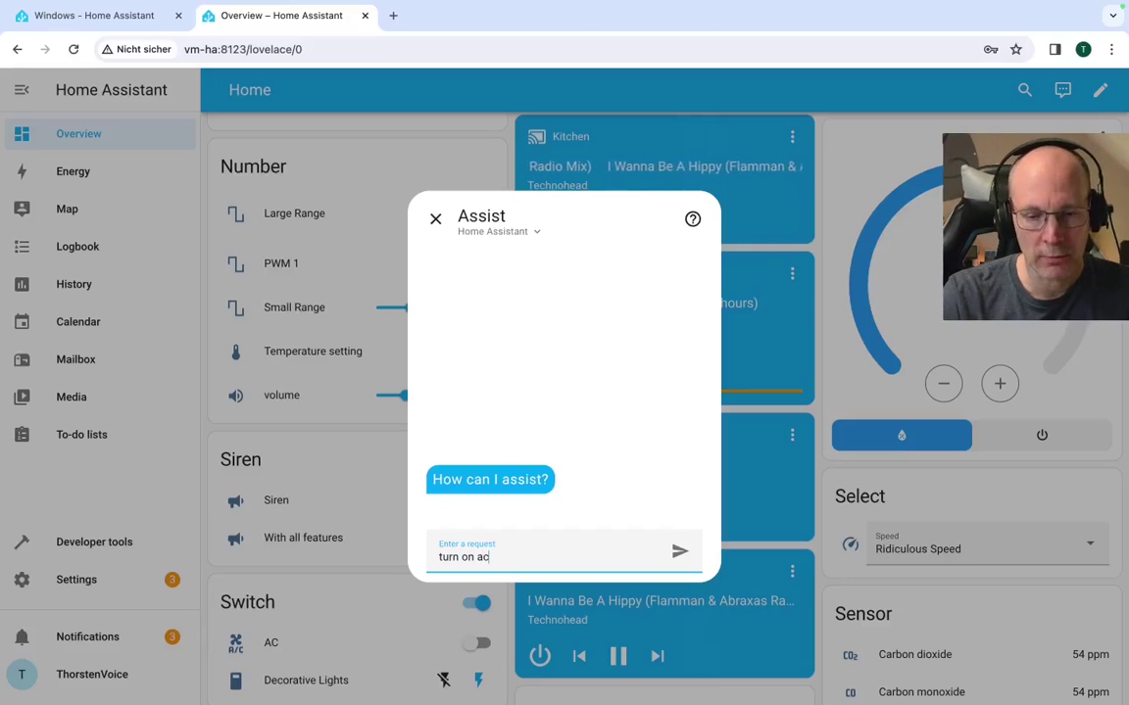
key("Return")
type("t")
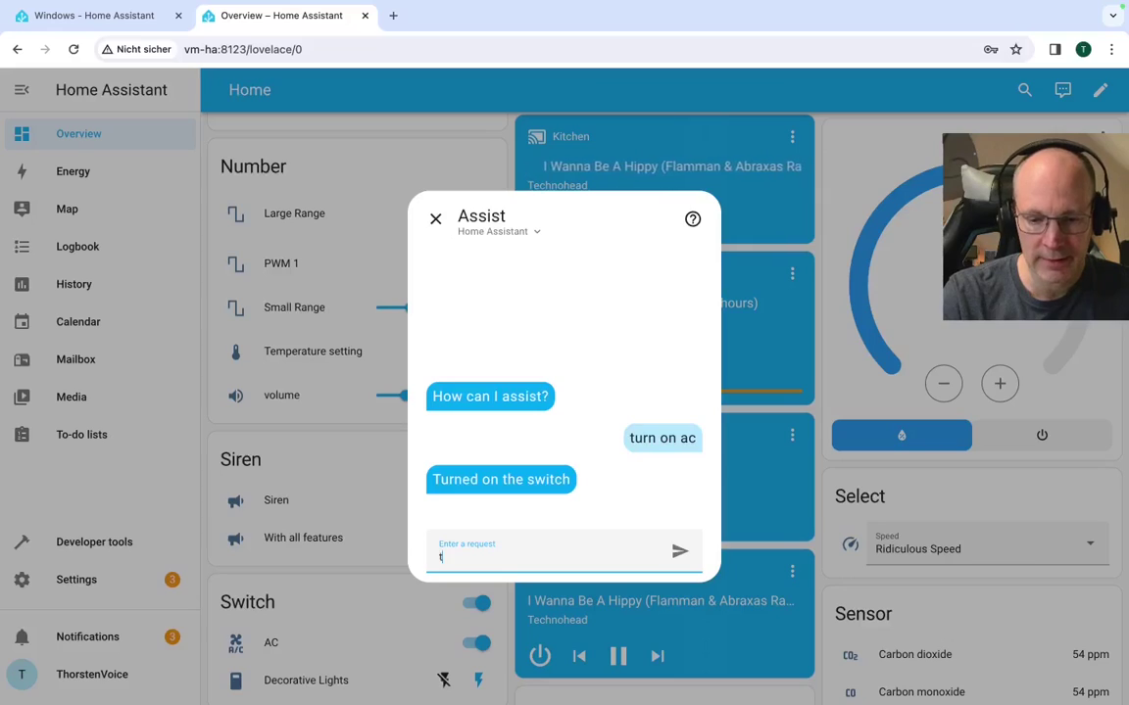
type("urn off air conditioning")
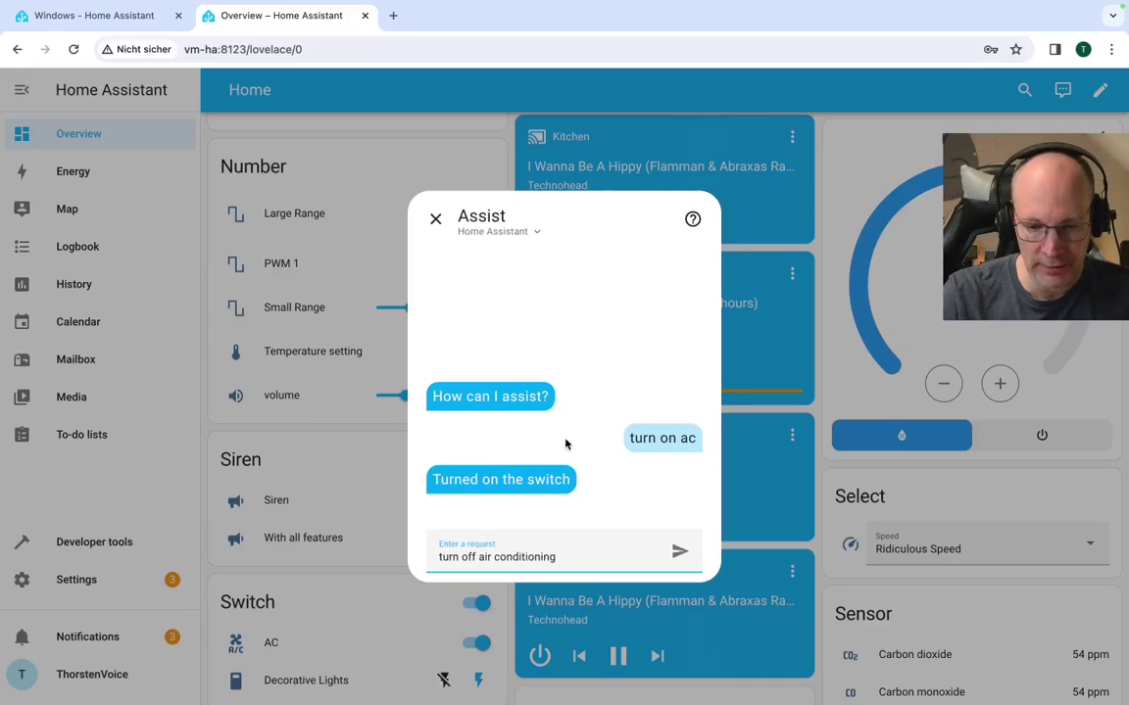
left_click(680, 551)
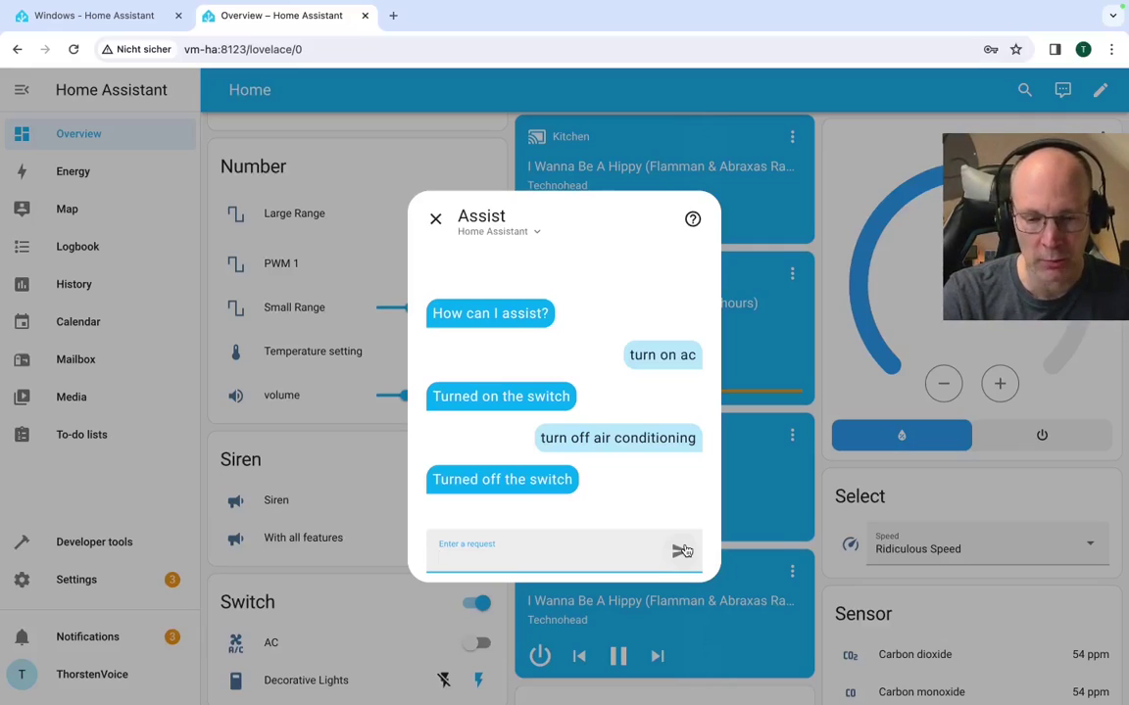
type("turn on k")
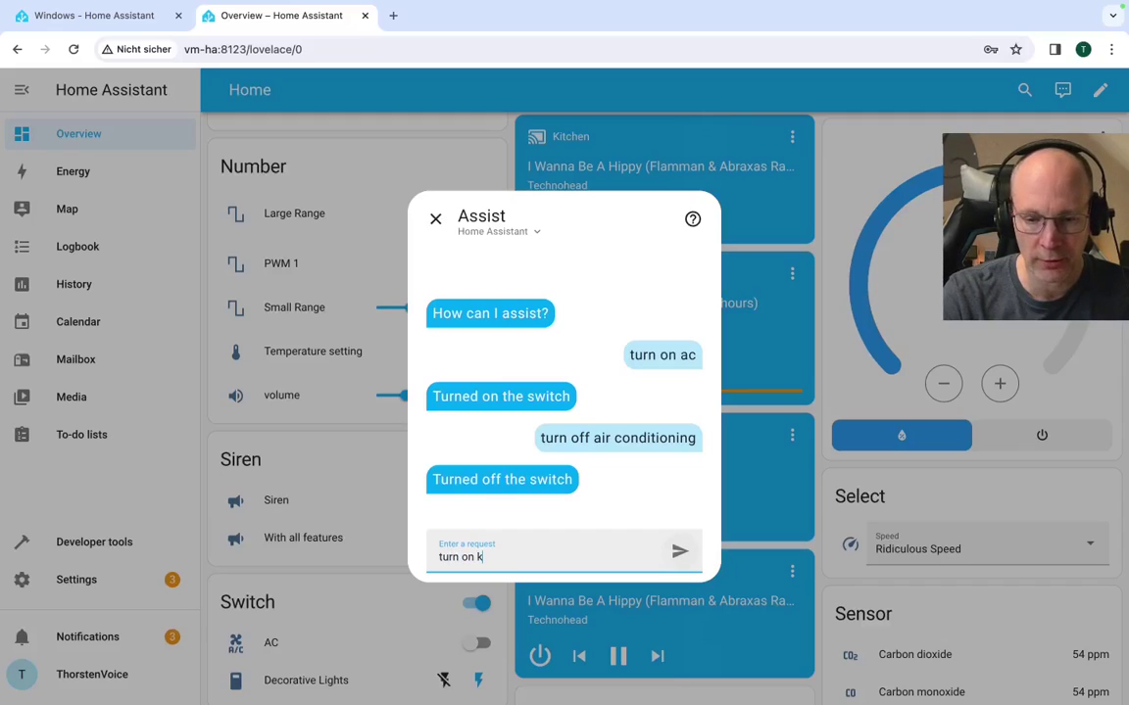
type("limaanlage")
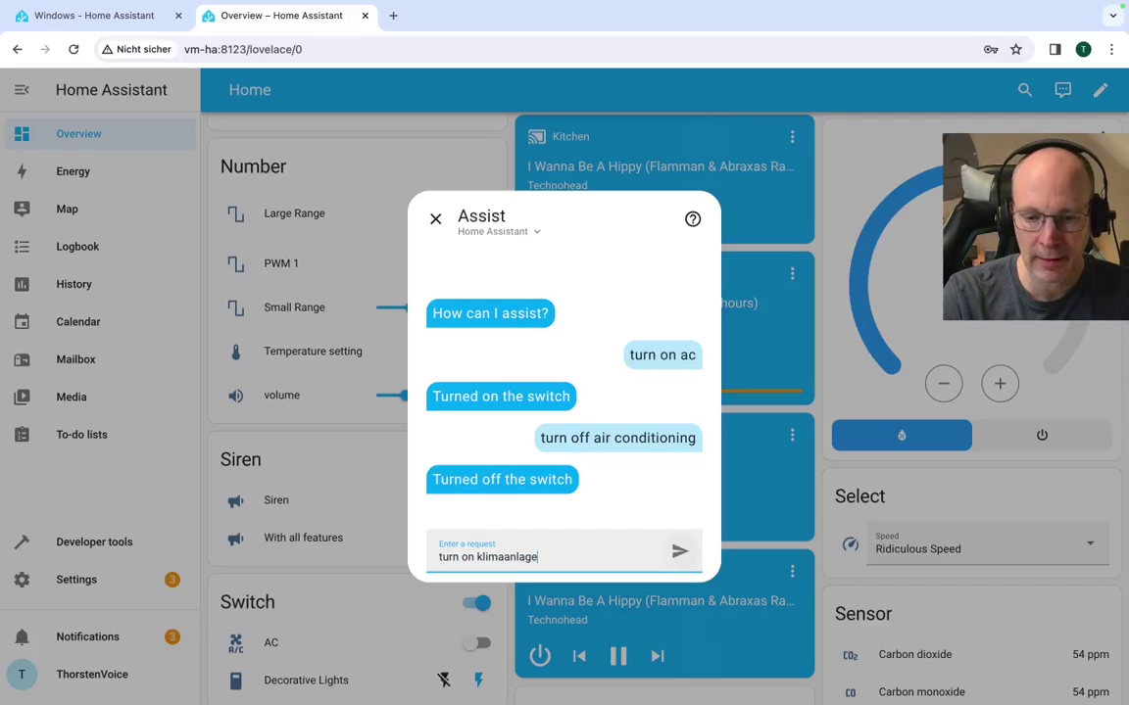
key("Return")
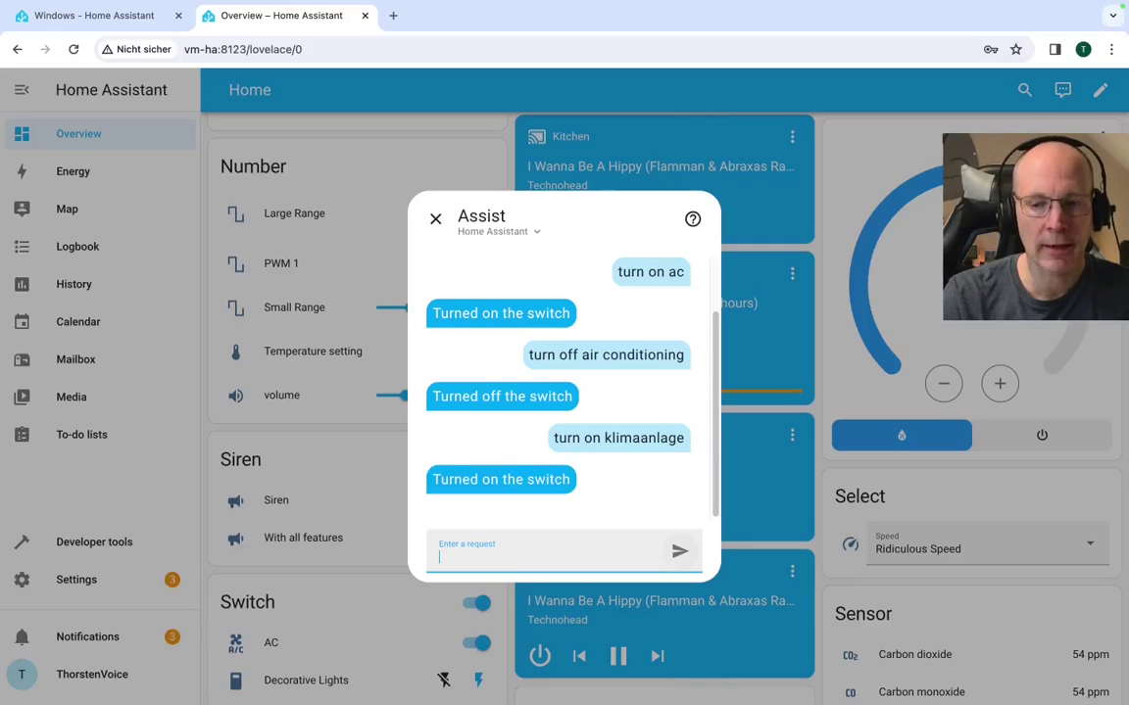
type("turn off ac")
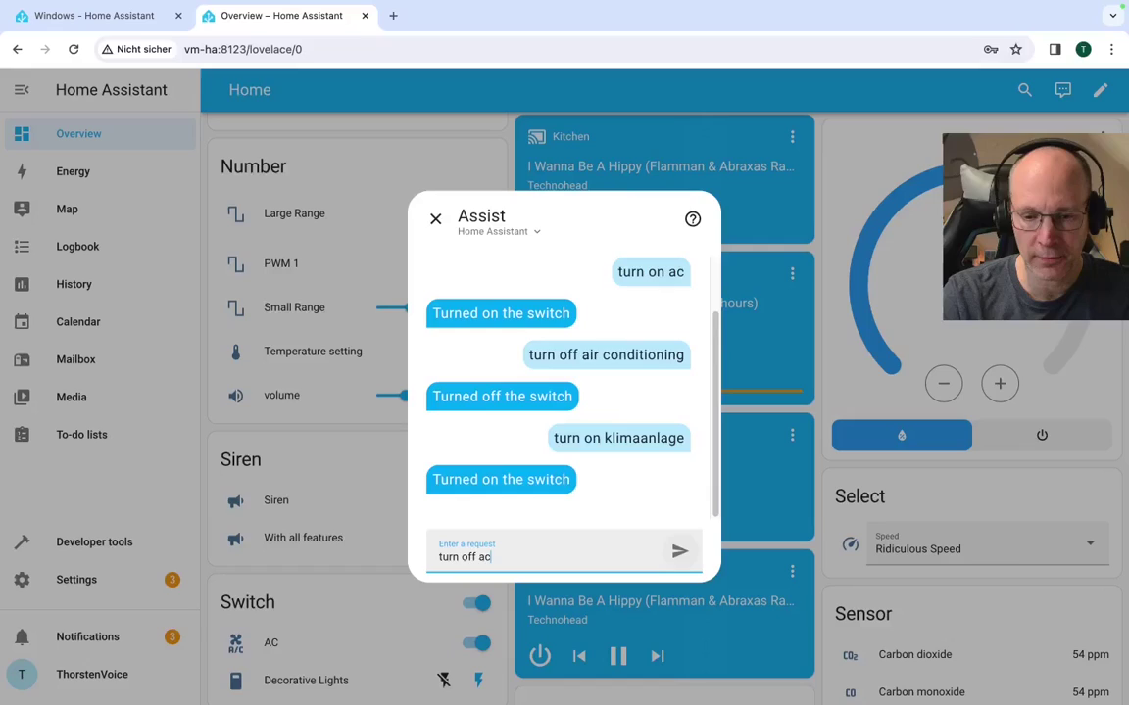
key("Return")
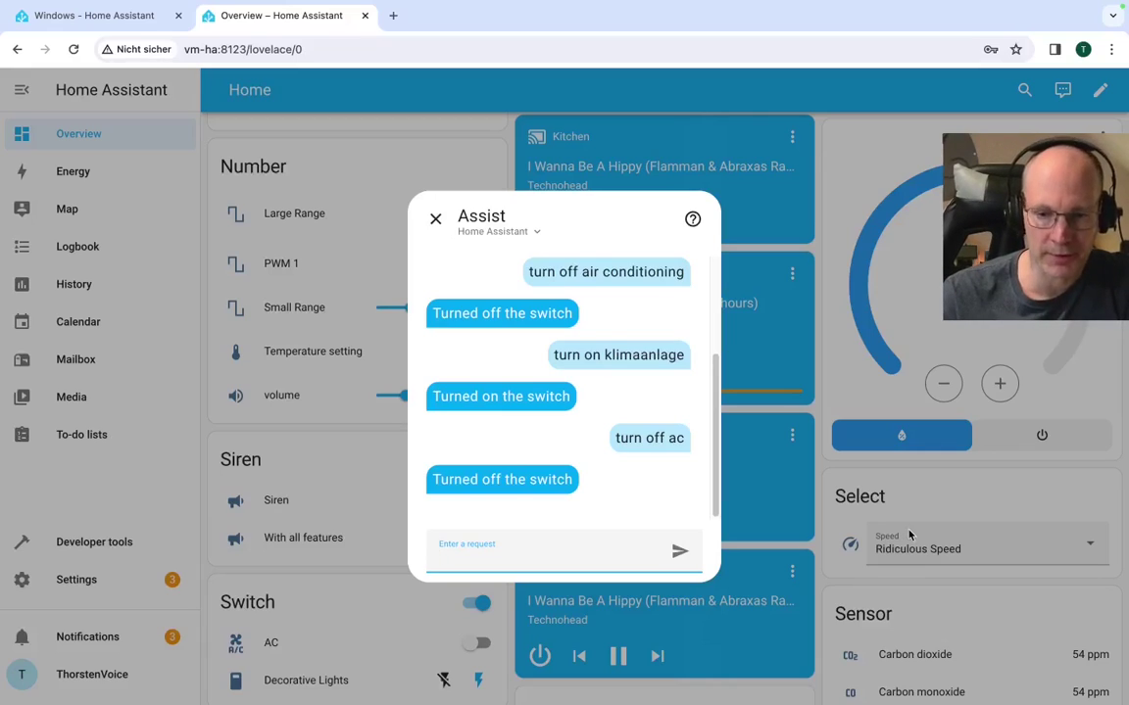
- Go to Settings > Voice assistants and glance at the Home Assistant assistant's configuration
left_click(435, 218)
left_click(97, 583)
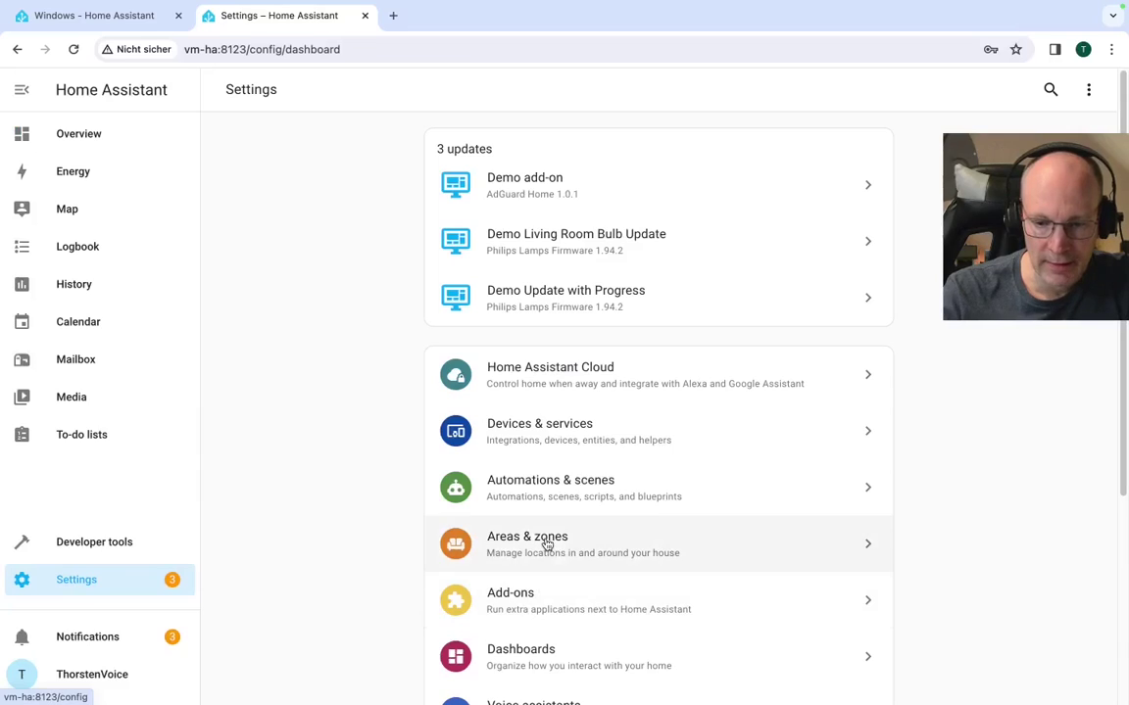
scroll(545, 542, "down", 3)
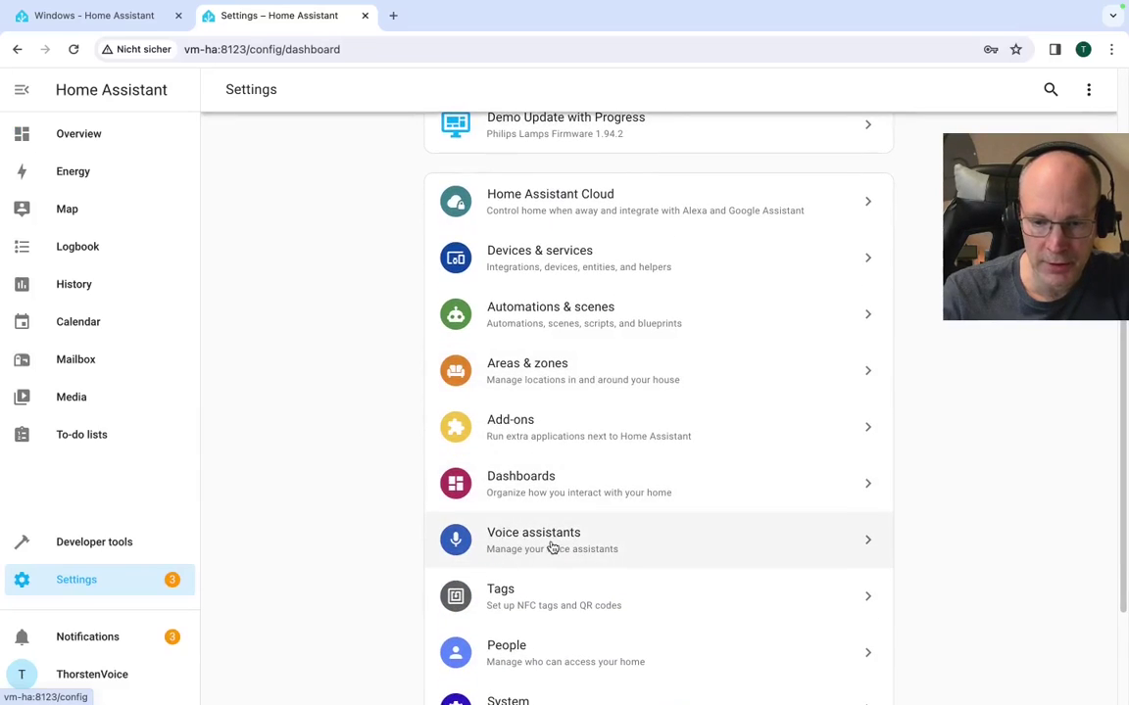
left_click(587, 543)
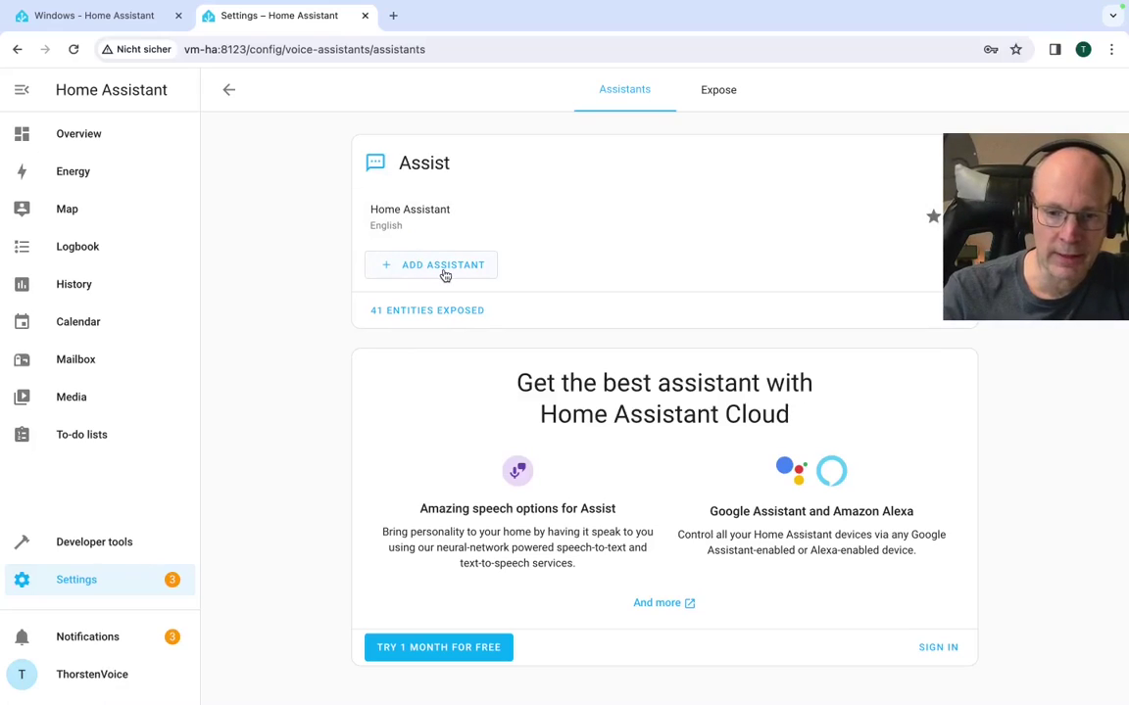
left_click(426, 219)
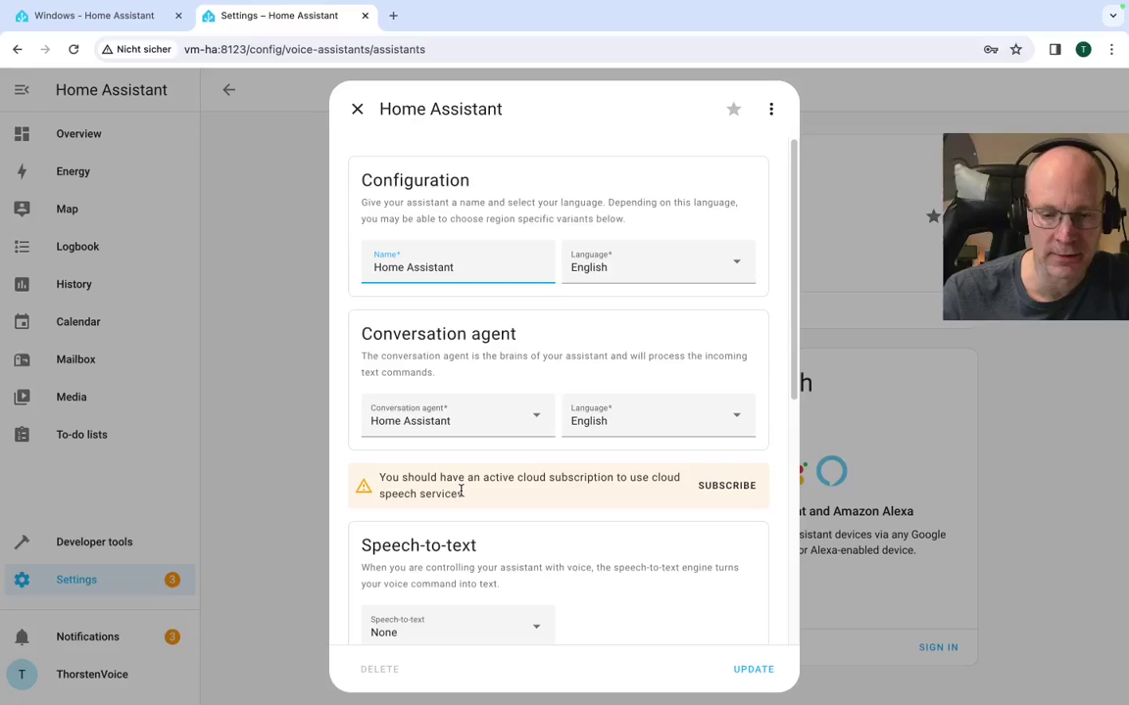
left_click(357, 110)
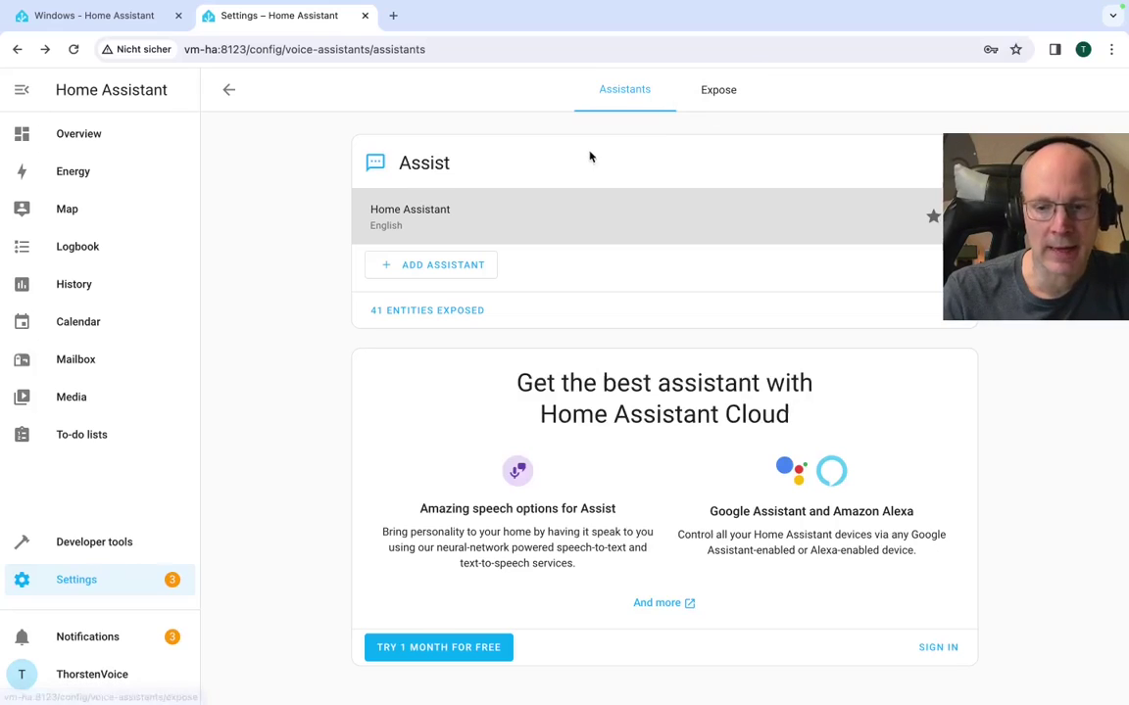
- Open the '41 entities exposed' list and locate the AC with 2 aliases
left_click(447, 314)
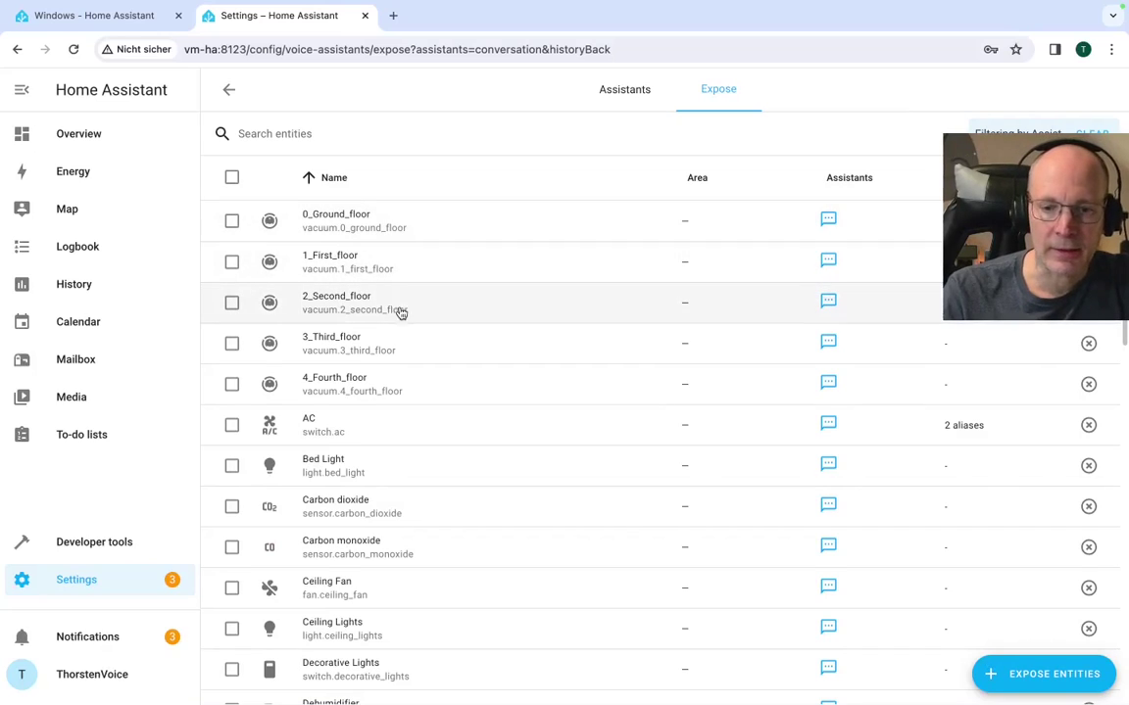
scroll(398, 326, "down", 4)
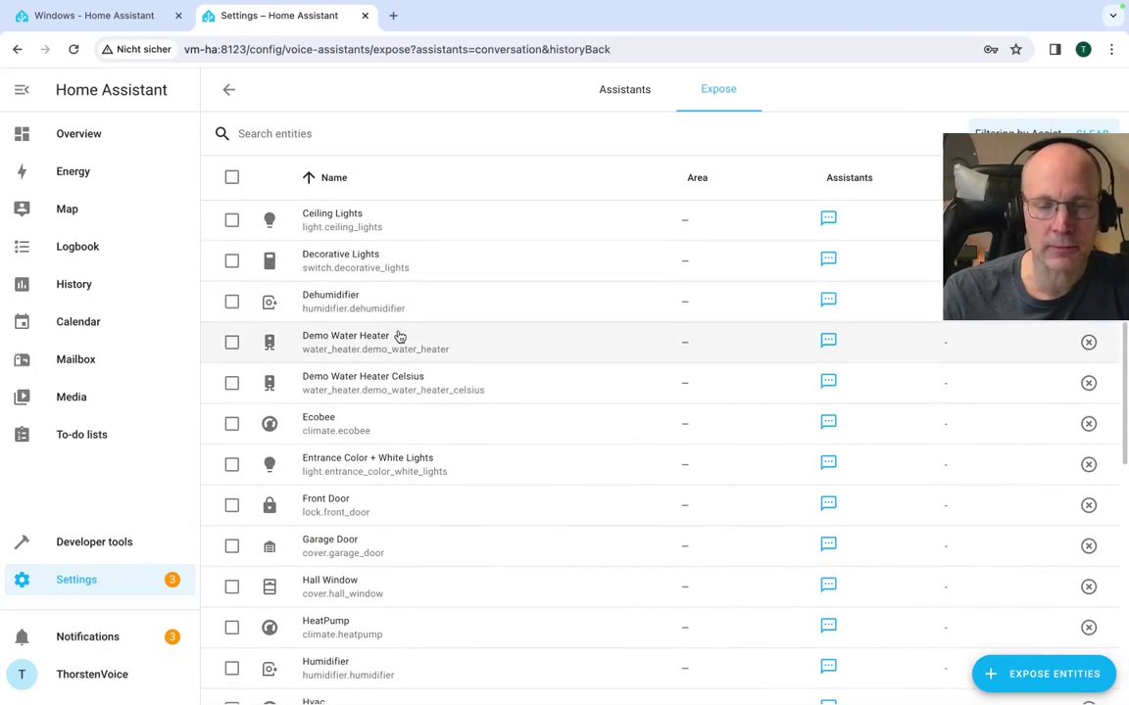
scroll(399, 328, "down", 2)
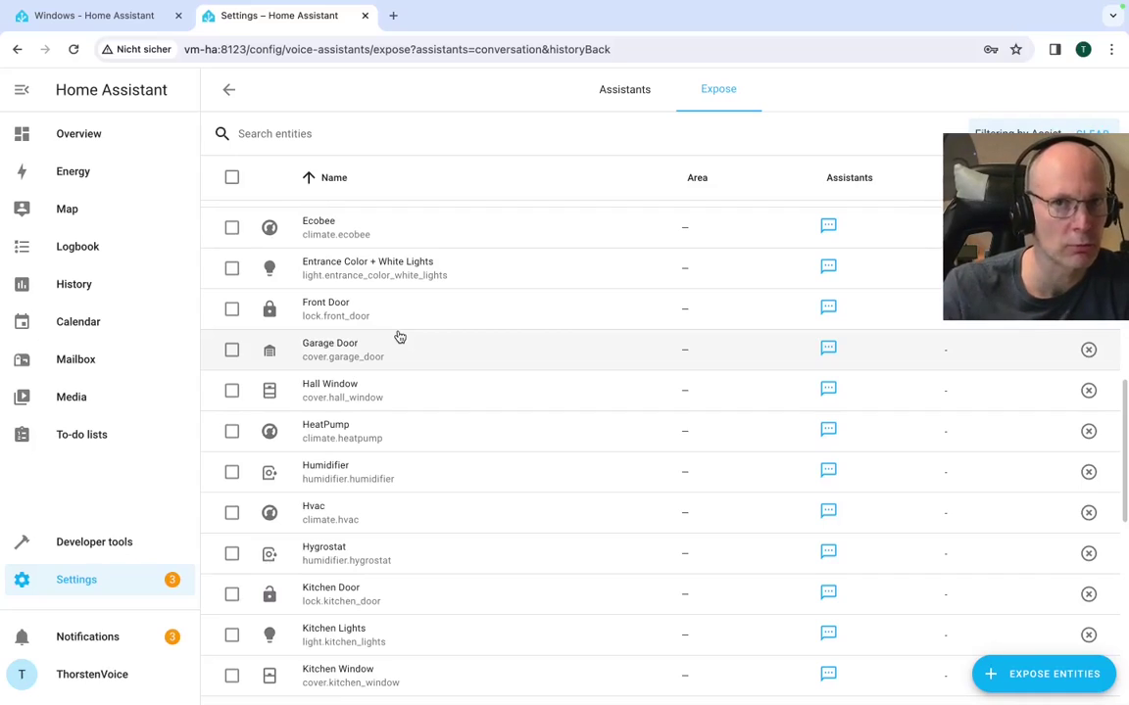
scroll(443, 322, "up", 6)
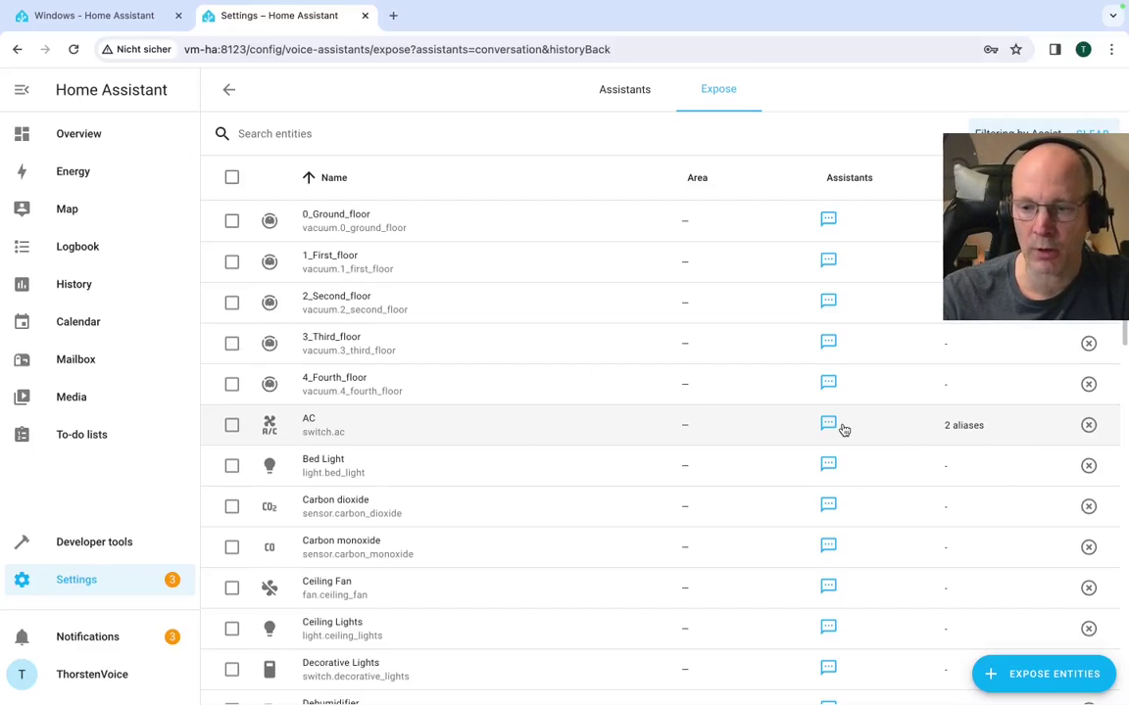
- Switch off Expose for the AC, then go to the Overview dashboard
left_click(385, 431)
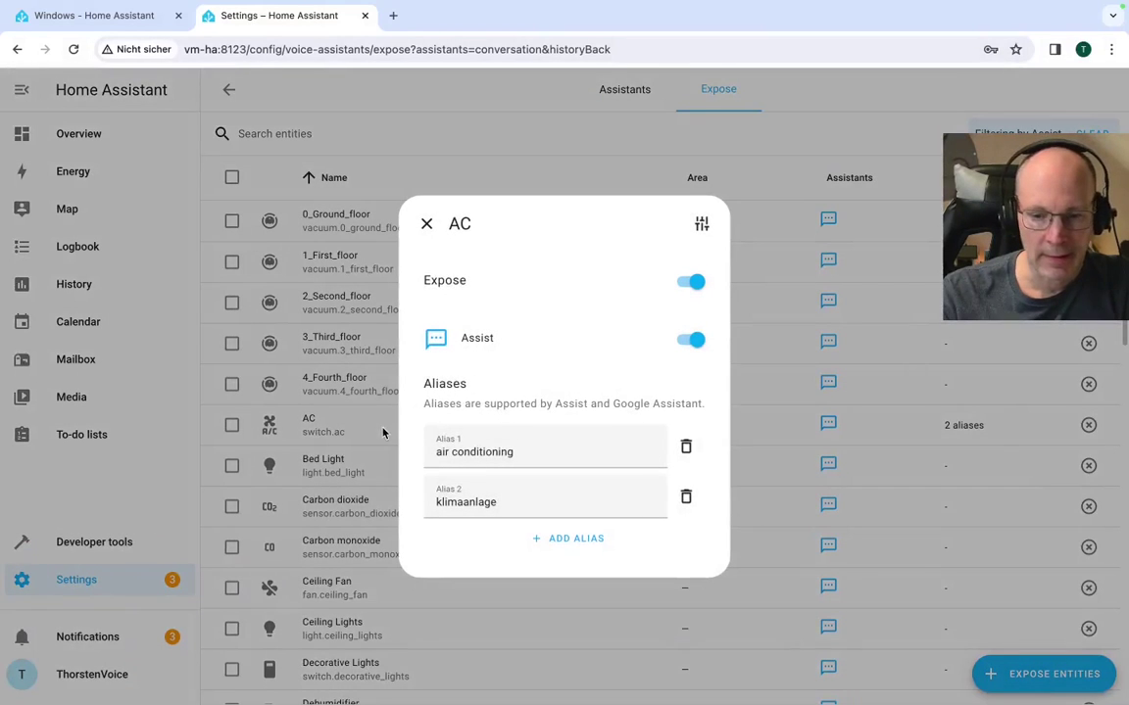
left_click(694, 284)
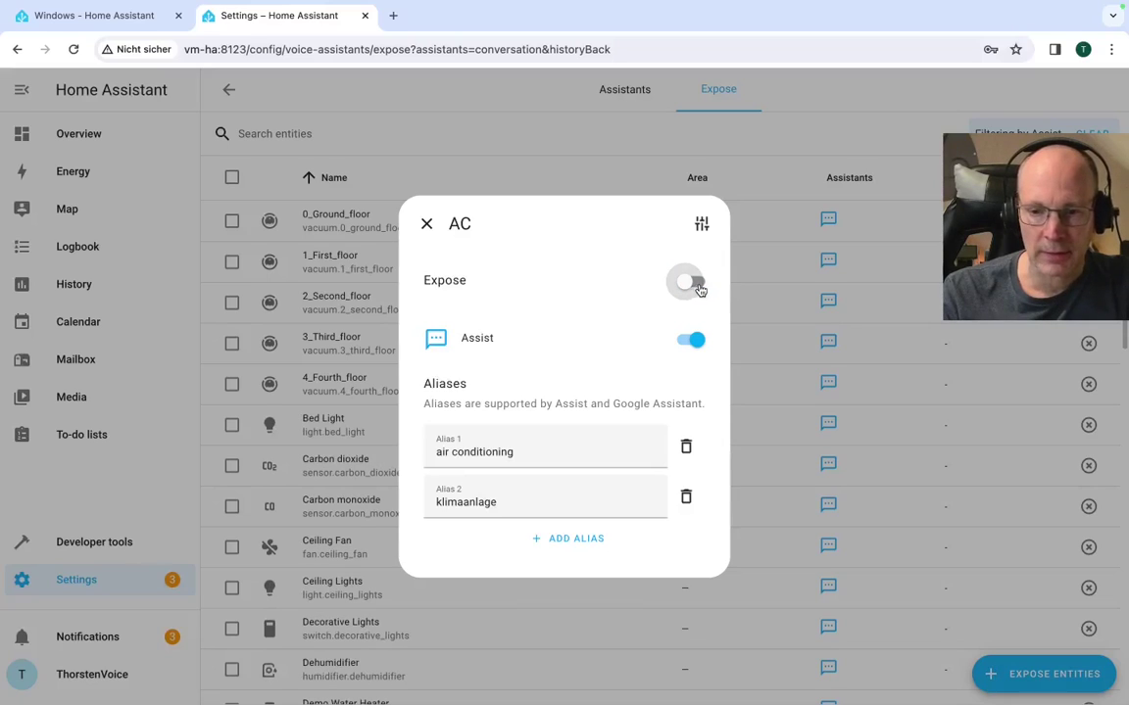
left_click(427, 225)
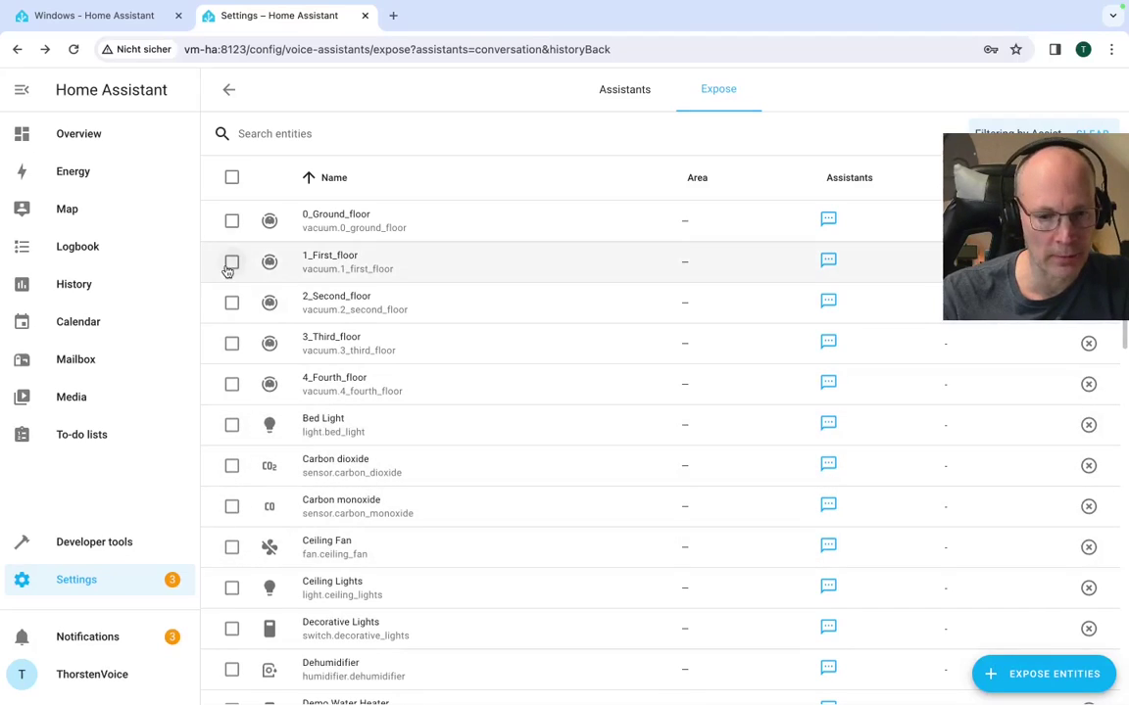
left_click(110, 140)
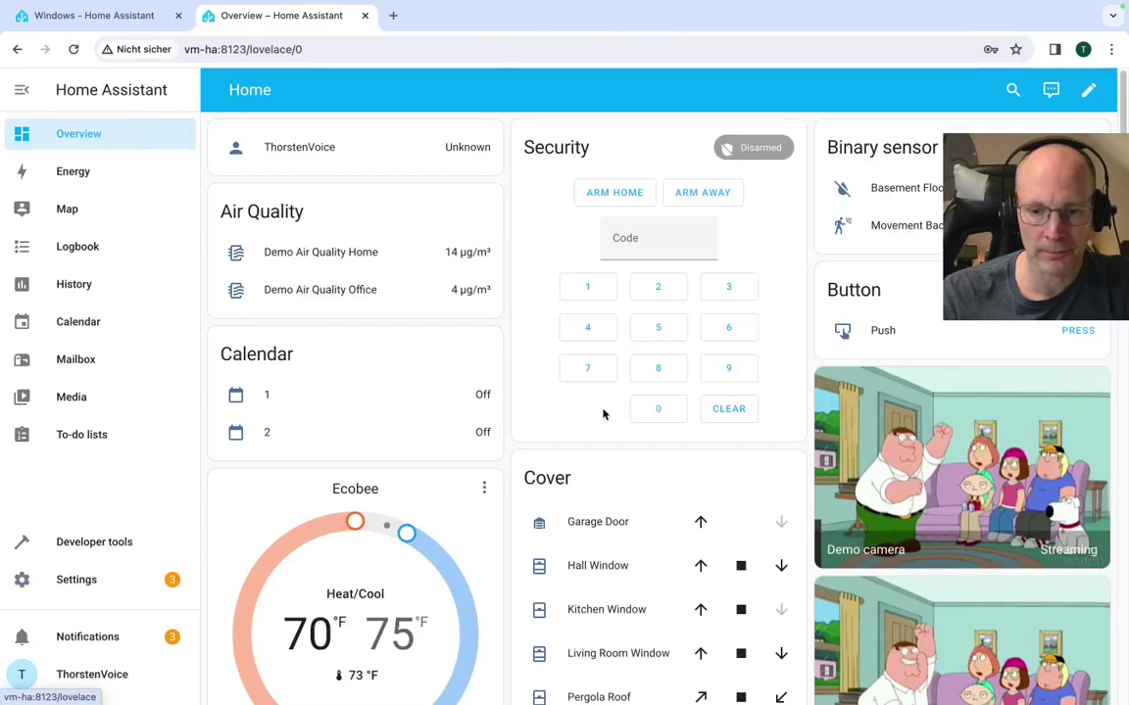
- Toggle the AC switch on and back off on the Overview dashboard, then open the Assist conversation
scroll(602, 411, "down", 10)
scroll(602, 413, "down", 9)
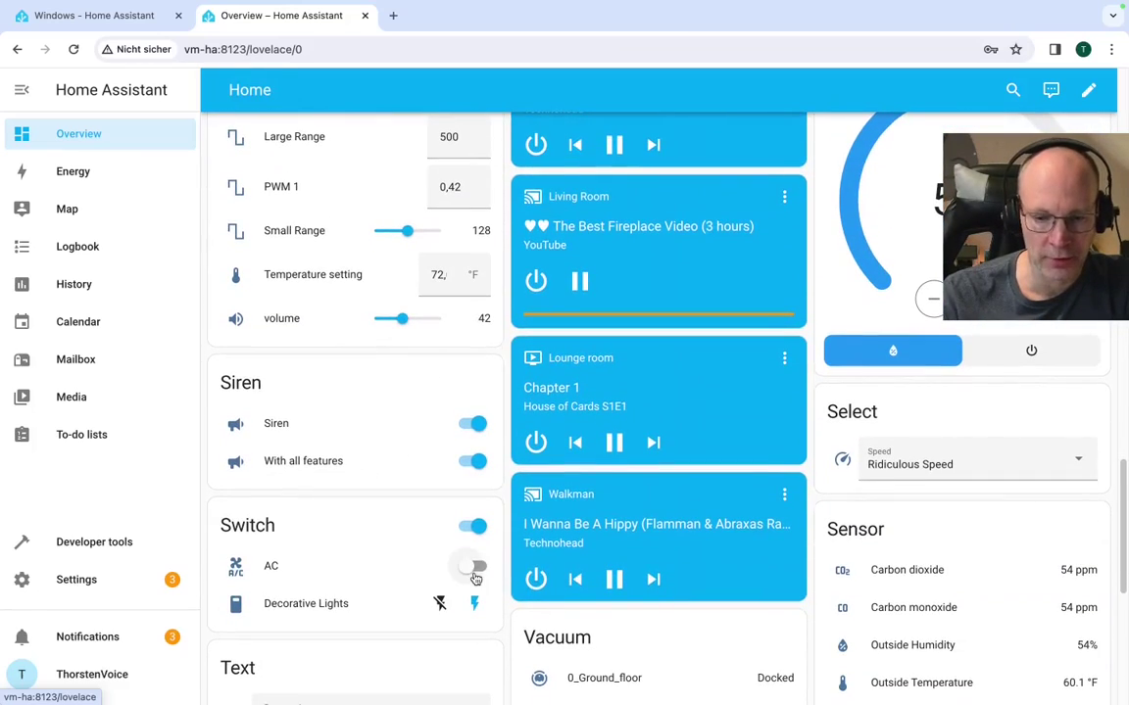
left_click(474, 569)
left_click(475, 568)
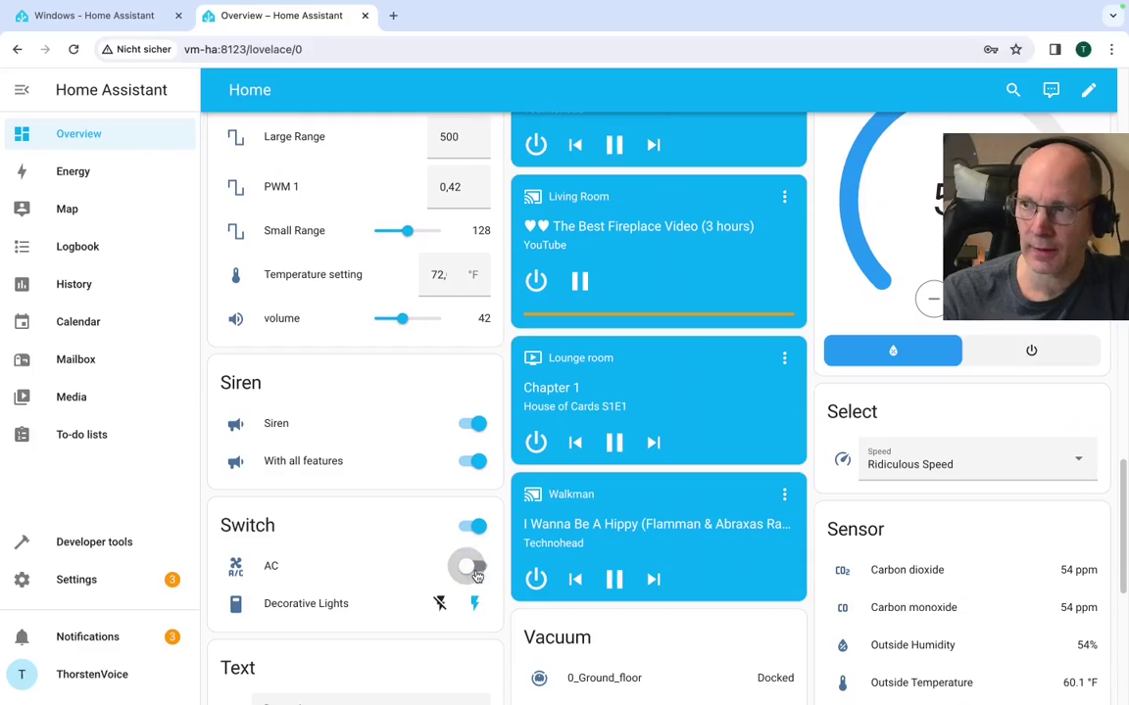
scroll(476, 575, "up", 1)
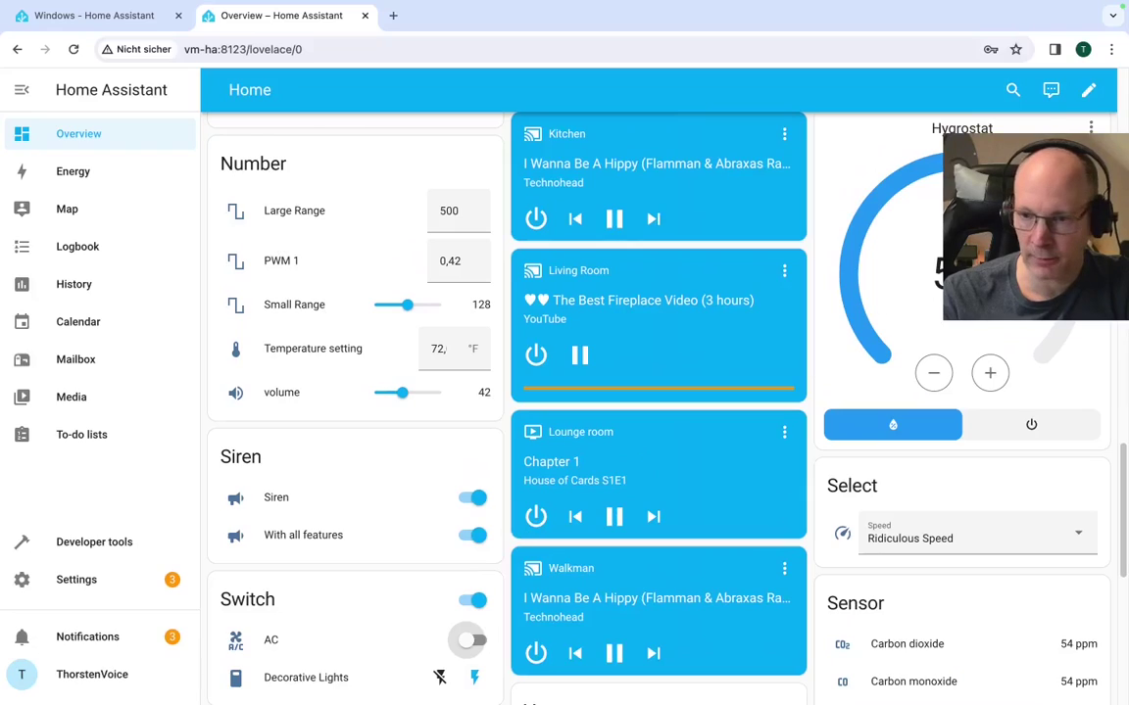
left_click(1051, 91)
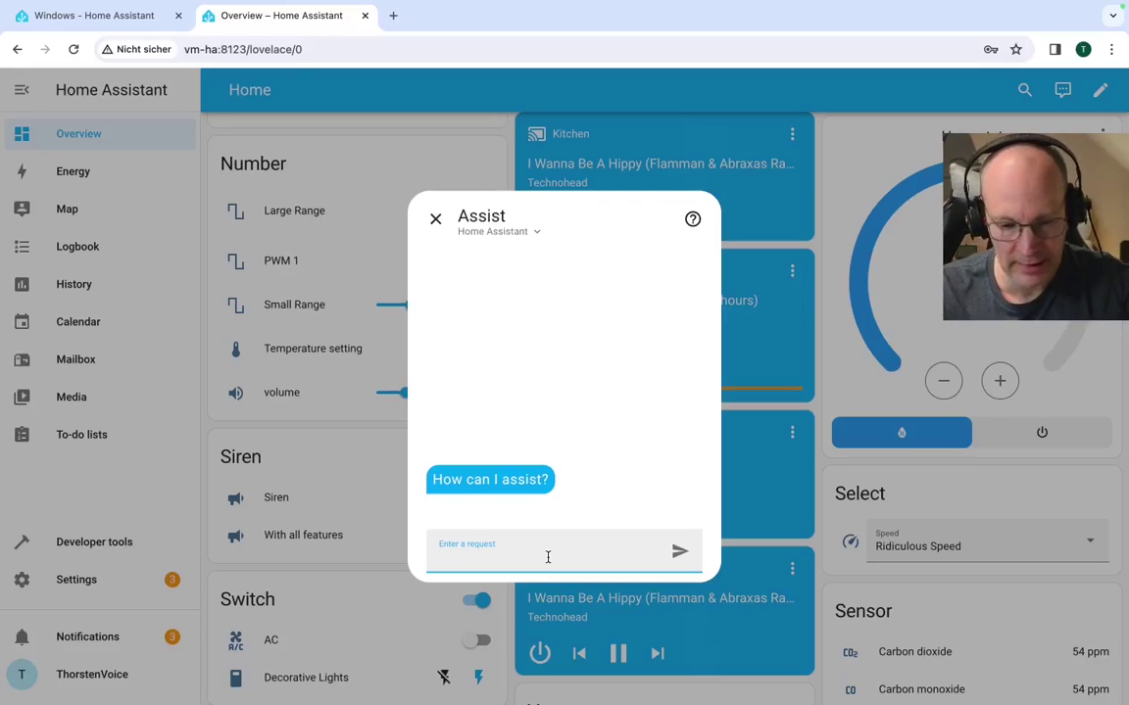
- Send 'turn on ac' and 'turn on klimaanlage' to Assist, see both rejected as unknown, and close it
type("turn on ac")
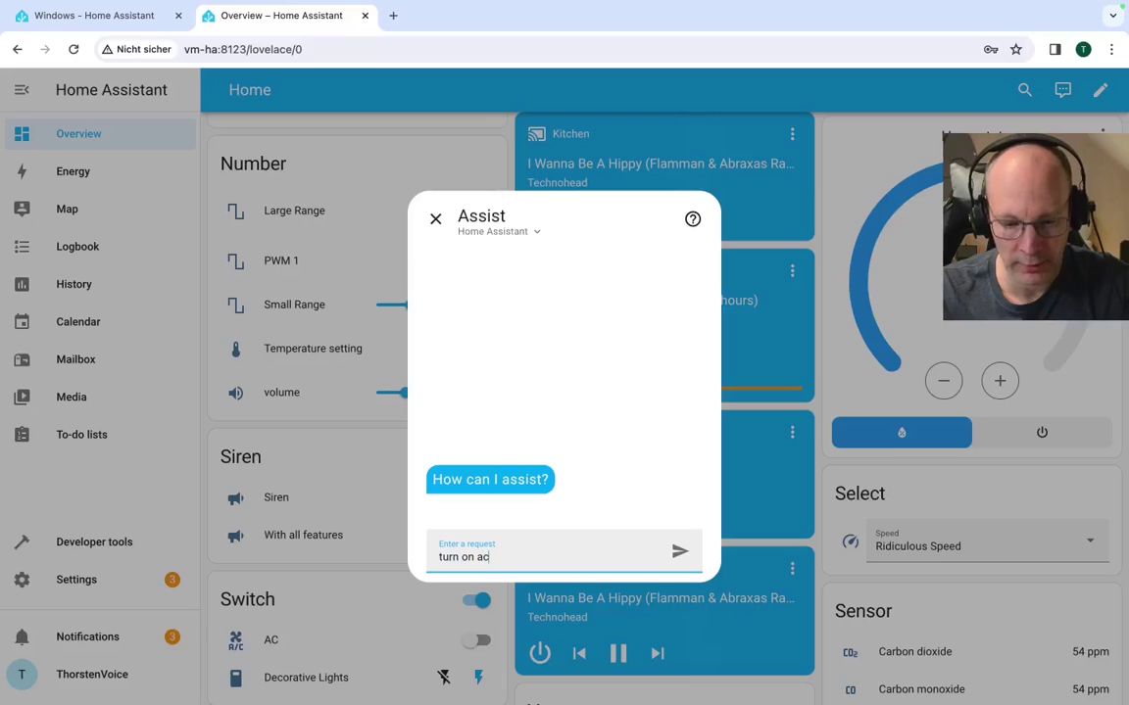
key("Return")
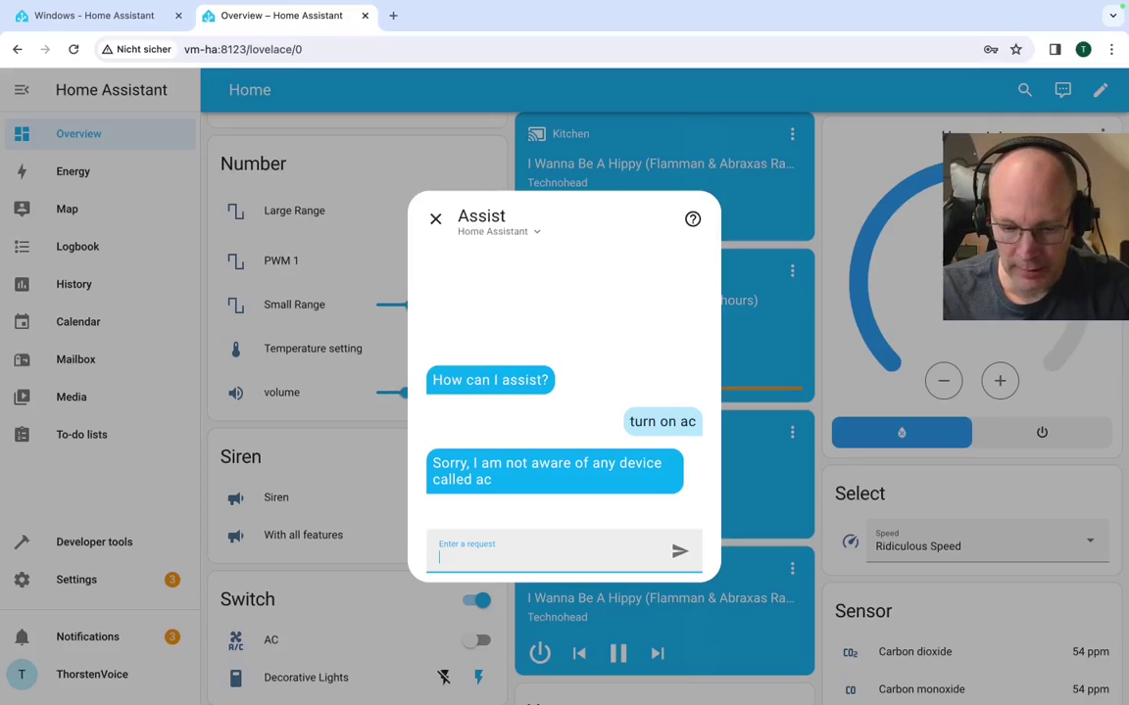
type("turn o")
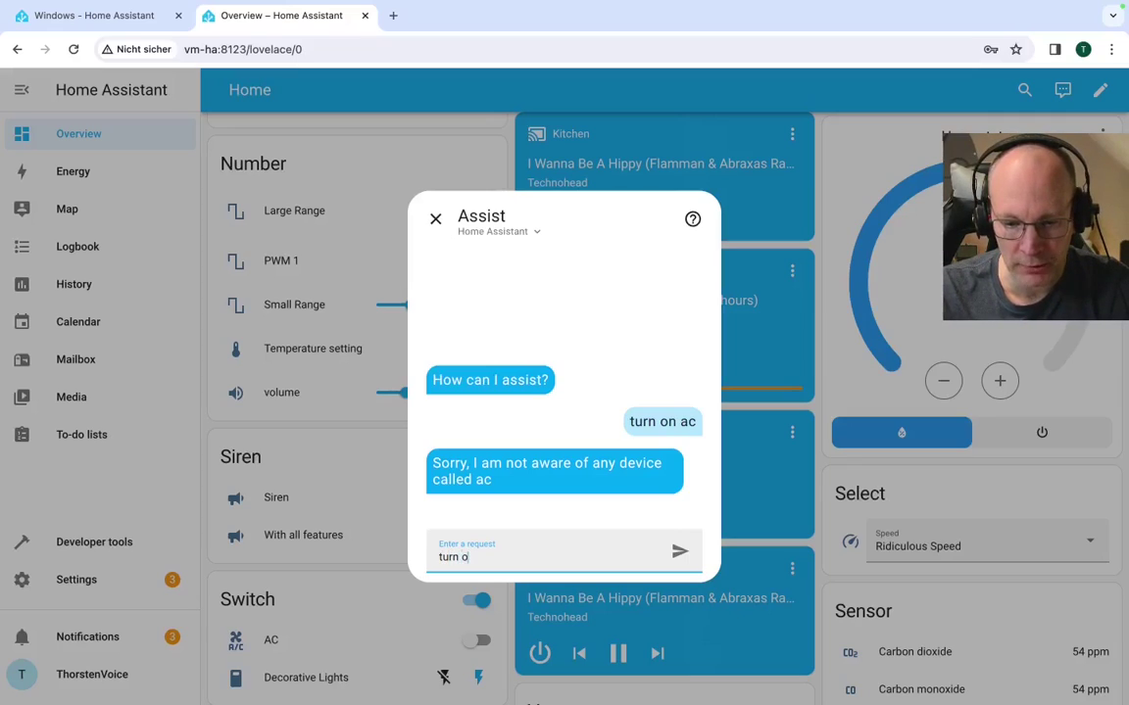
type("n klimaanlage")
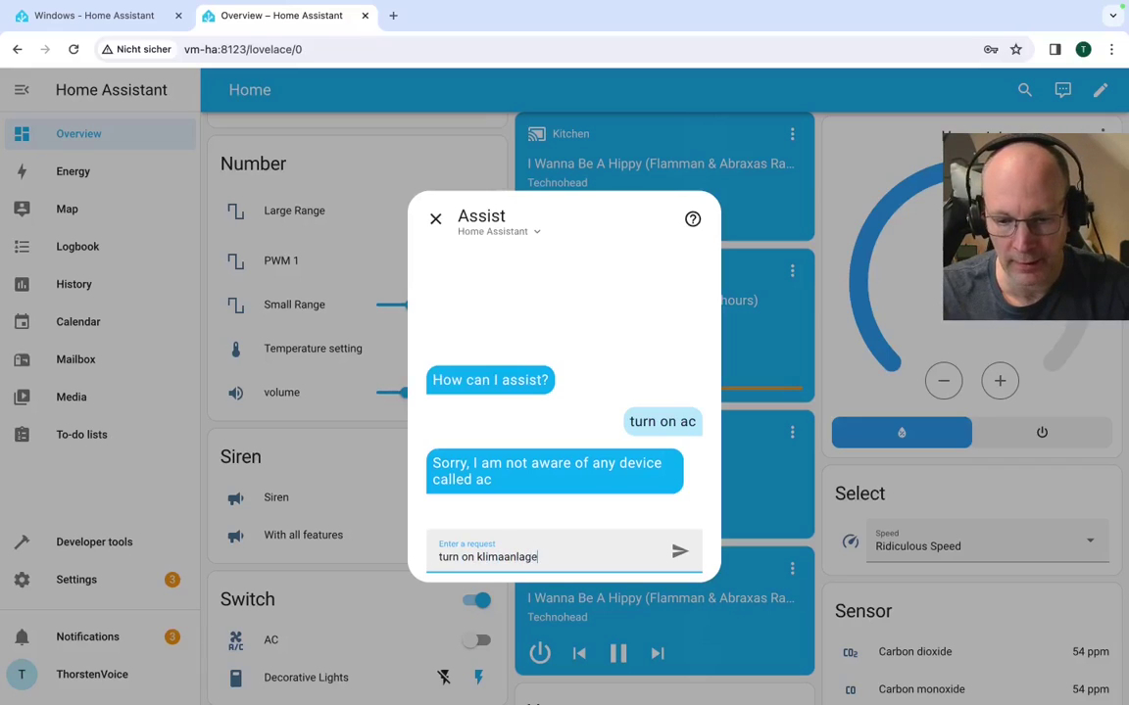
key("Return")
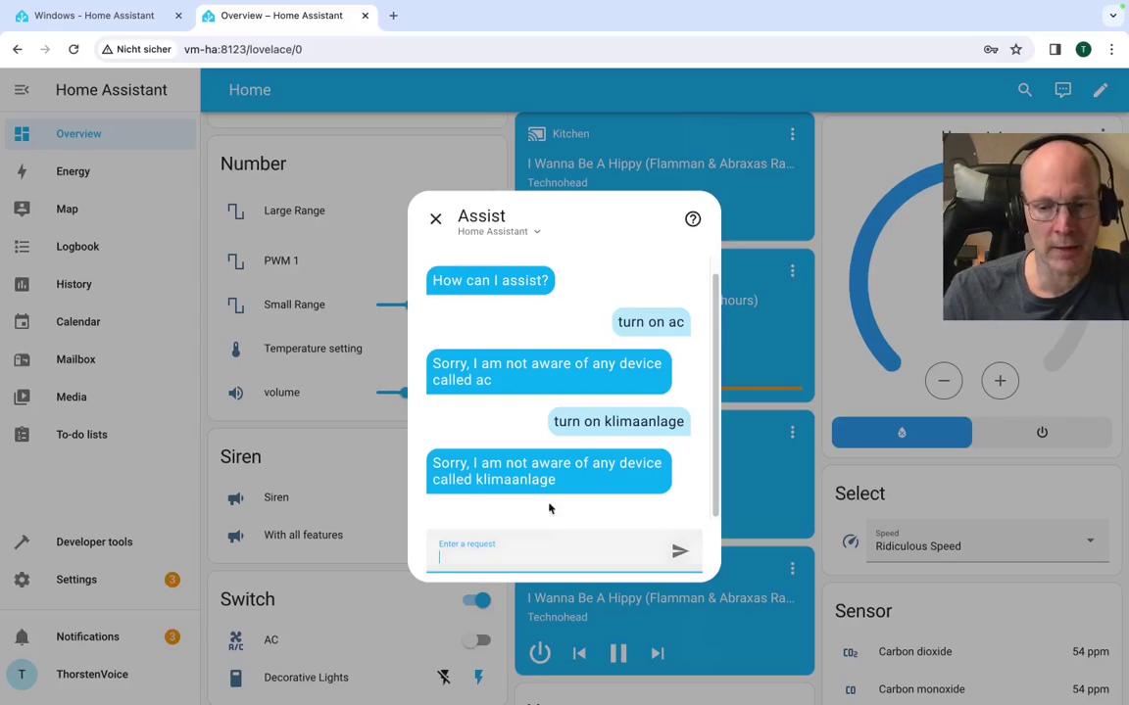
left_click(438, 221)
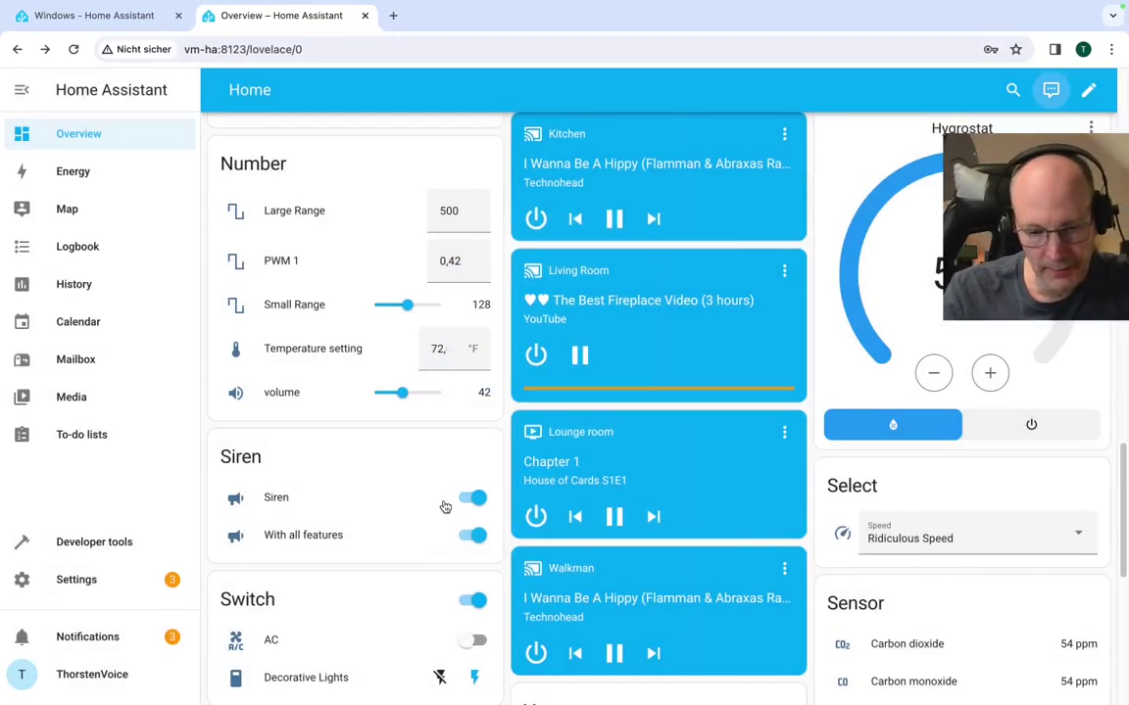
- Turn Expose back on in the AC switch's Voice assistants settings, keeping its two aliases
left_click(285, 644)
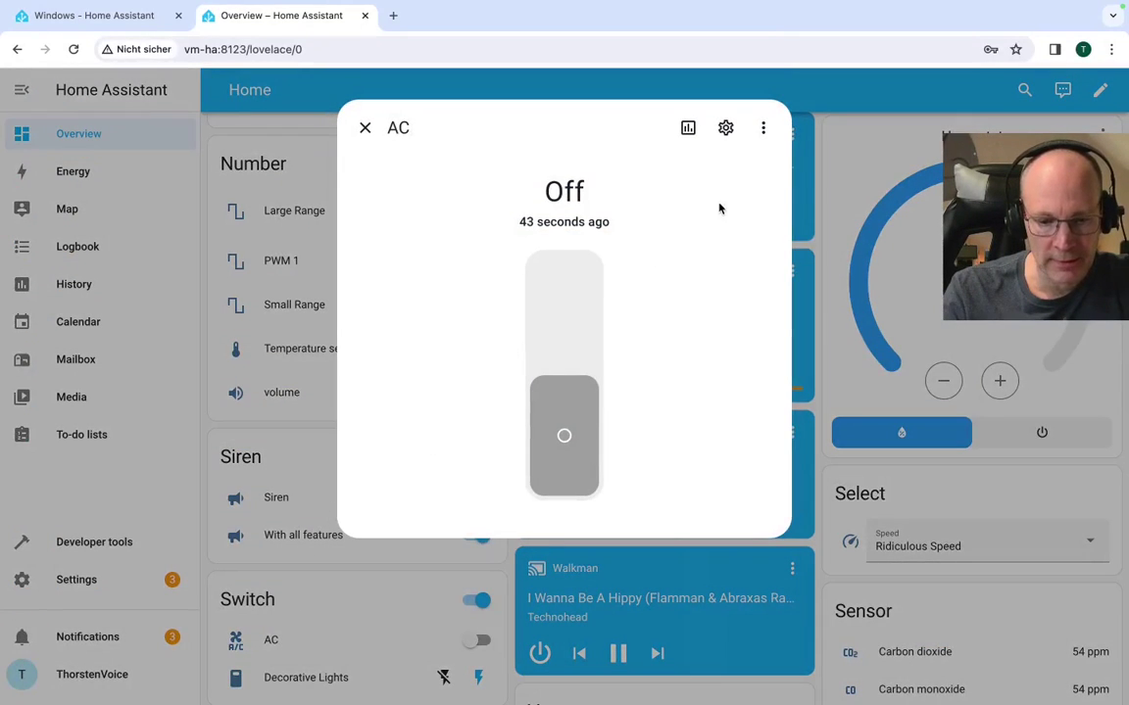
left_click(726, 128)
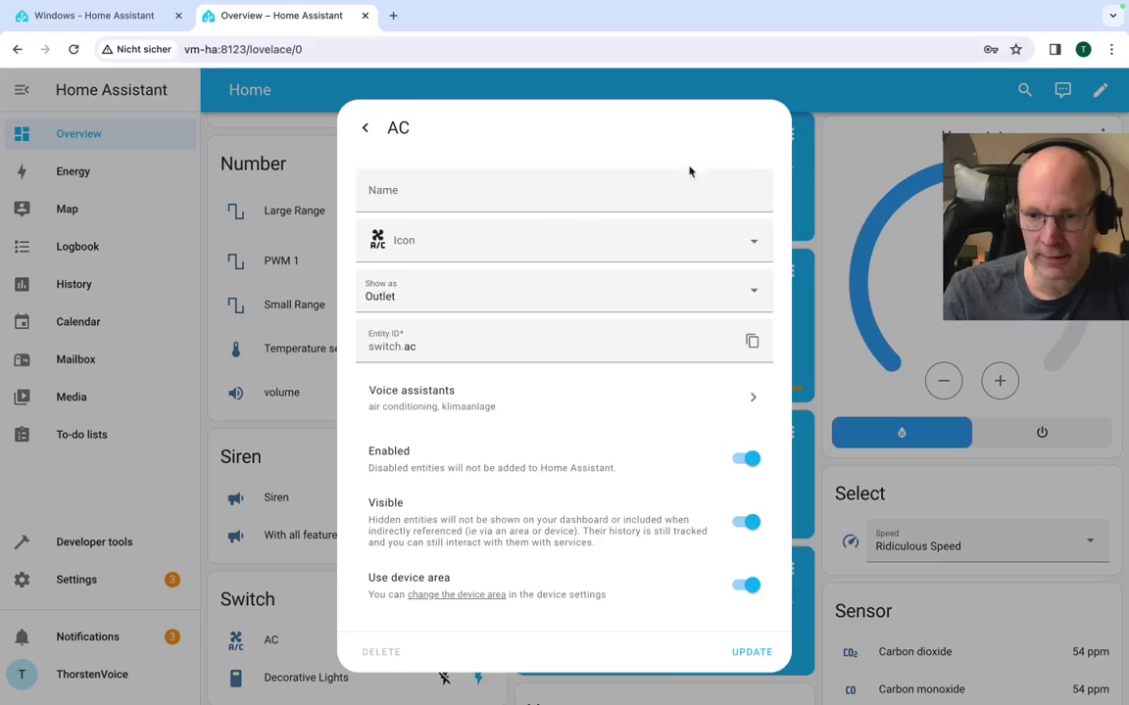
left_click(429, 399)
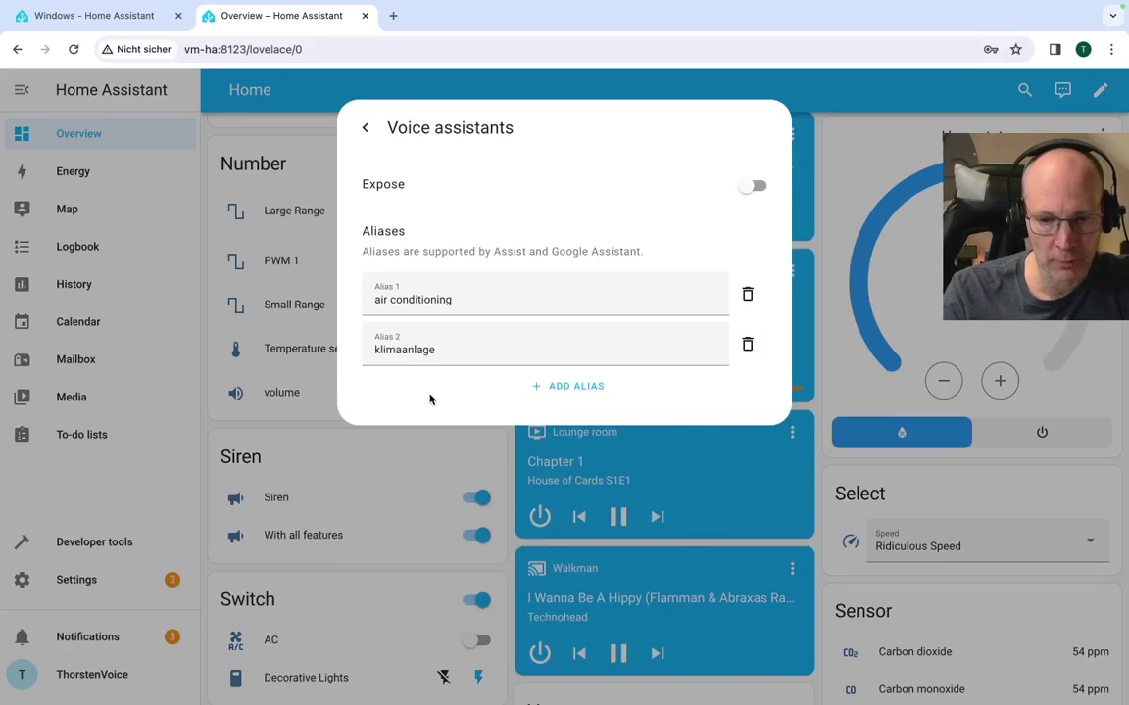
left_click(756, 186)
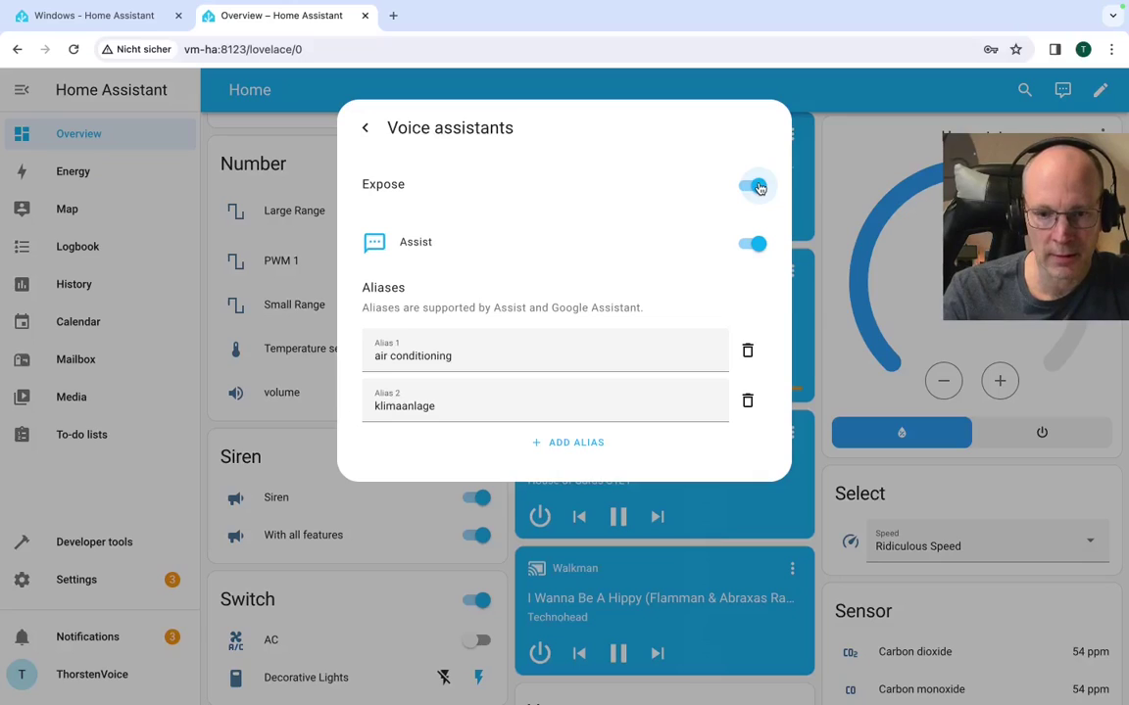
left_click(367, 129)
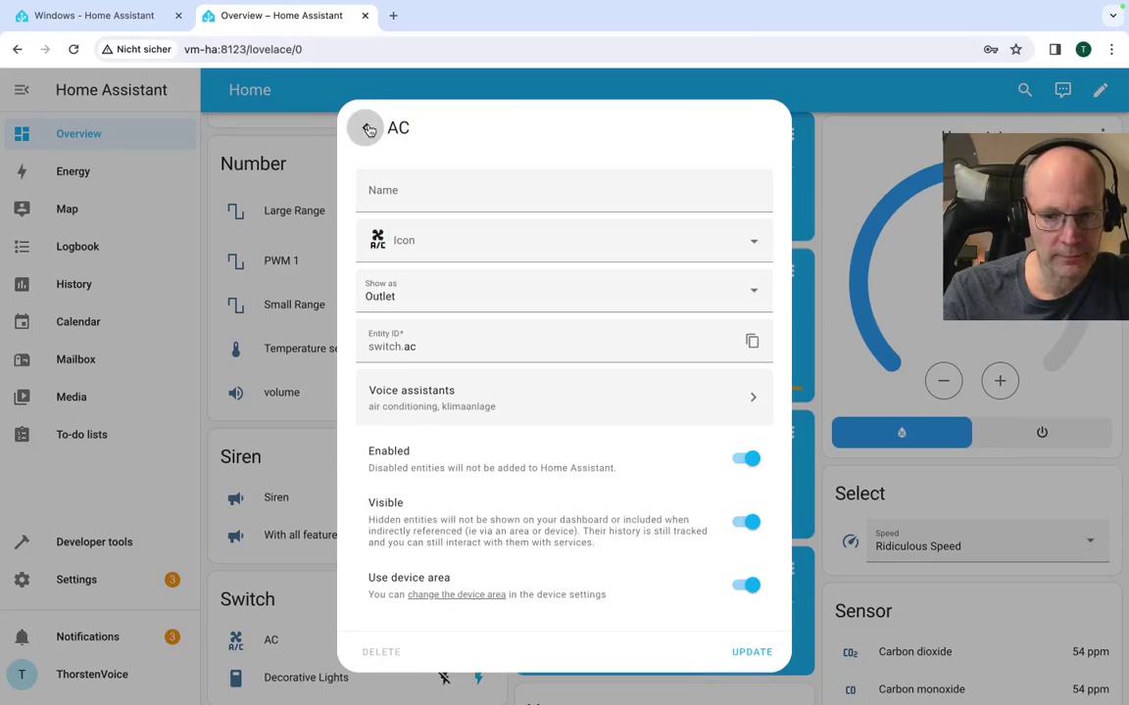
left_click(366, 128)
left_click(366, 129)
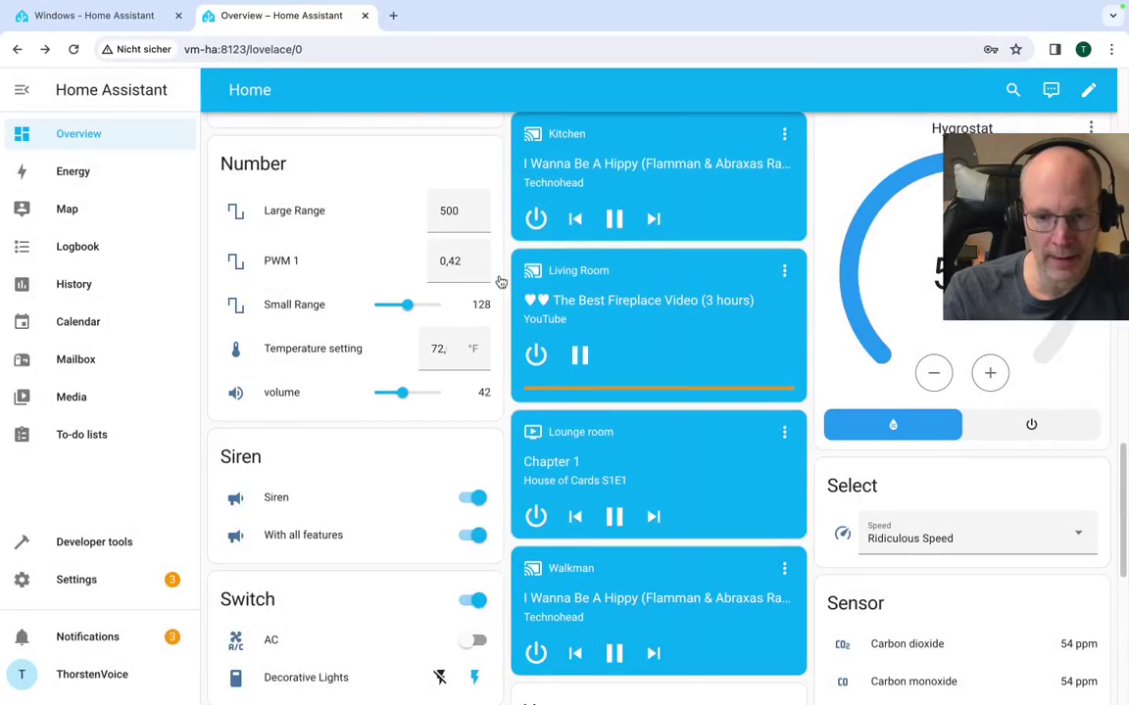
- Reopen Assist and send 'turn on klimaanlage' to switch the AC on
left_click(1050, 89)
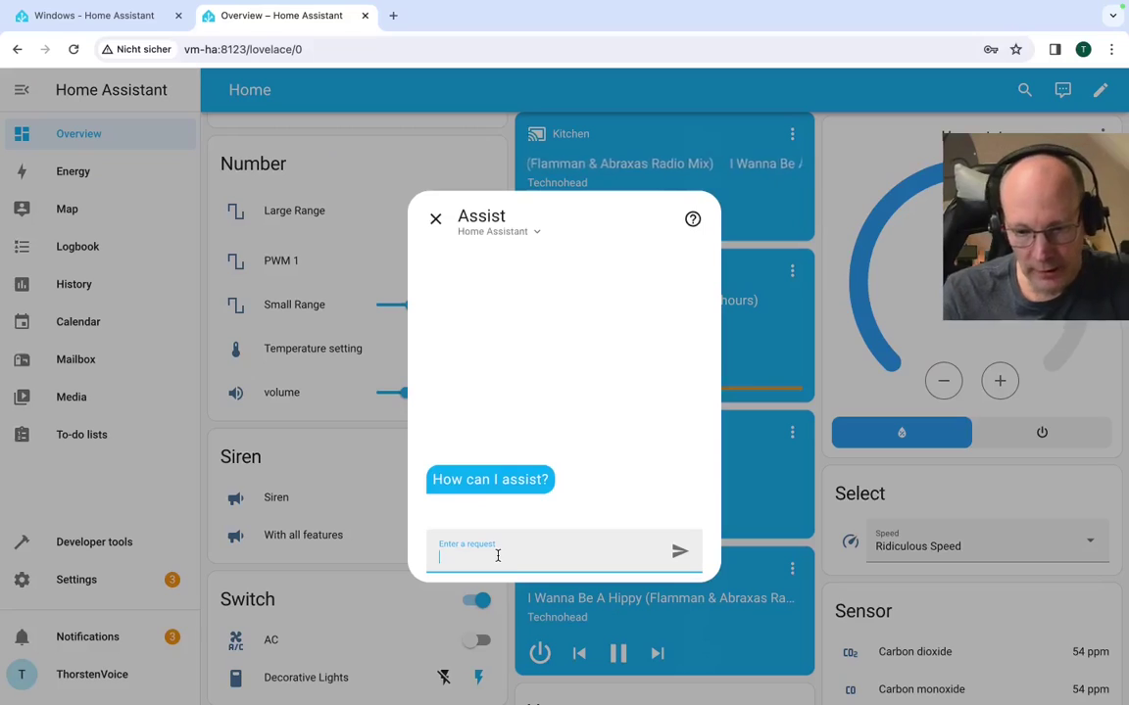
type("turn on ki")
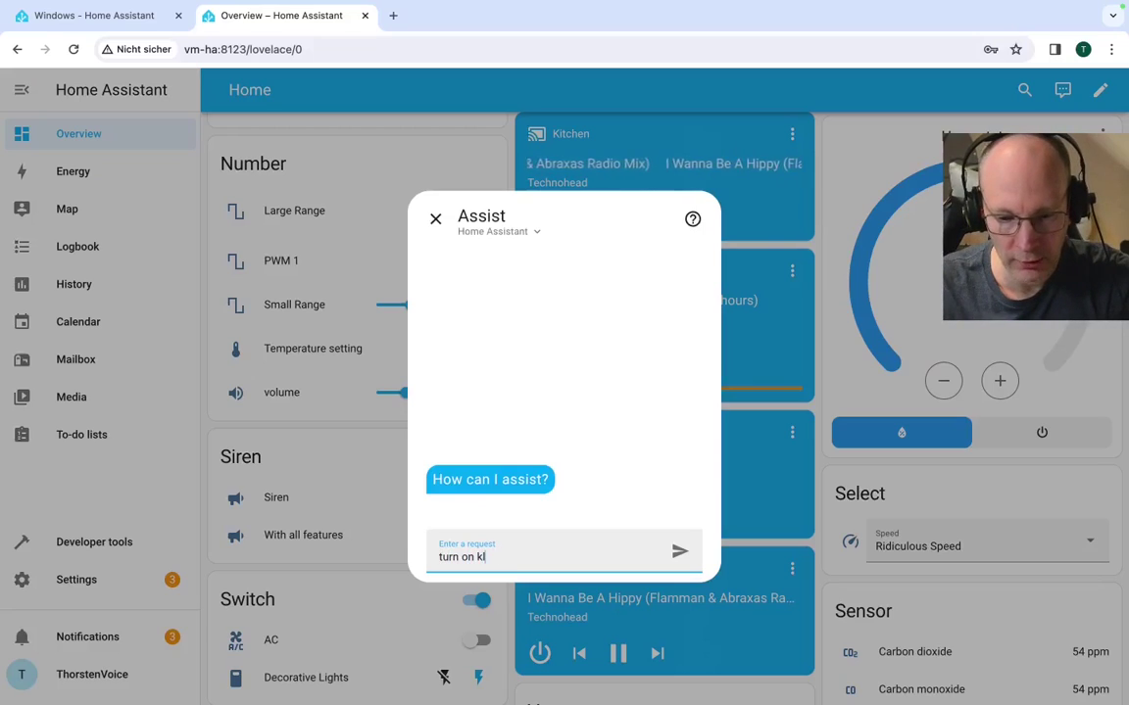
type("imaanlage")
key("Return")
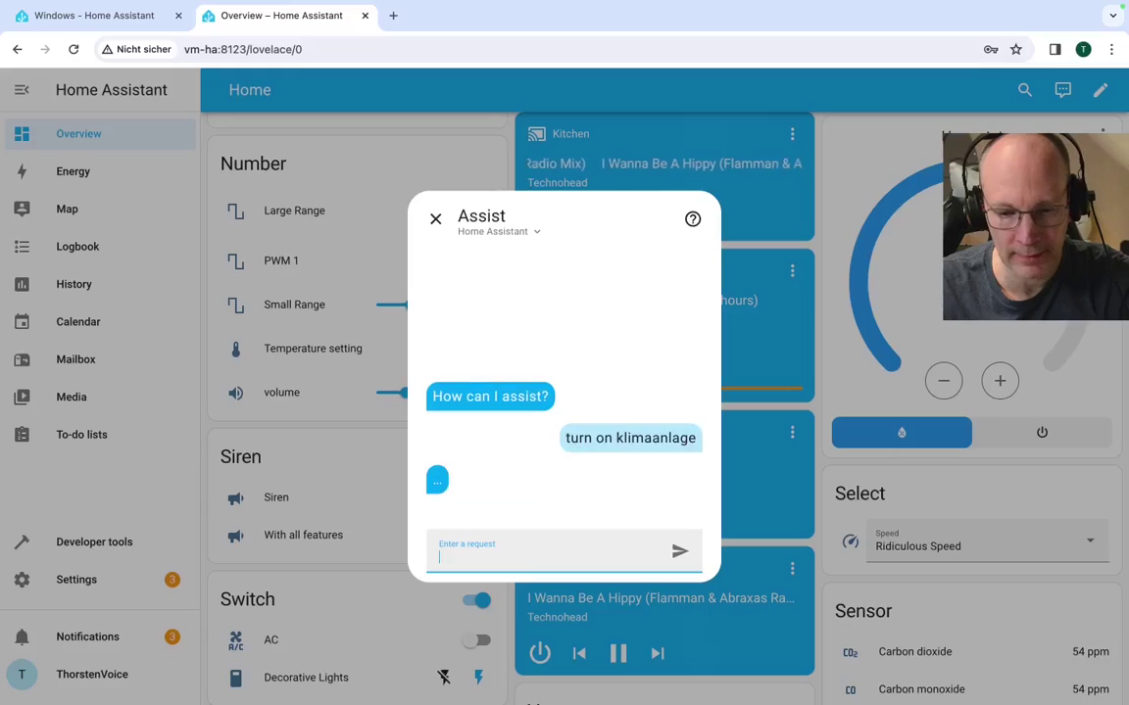